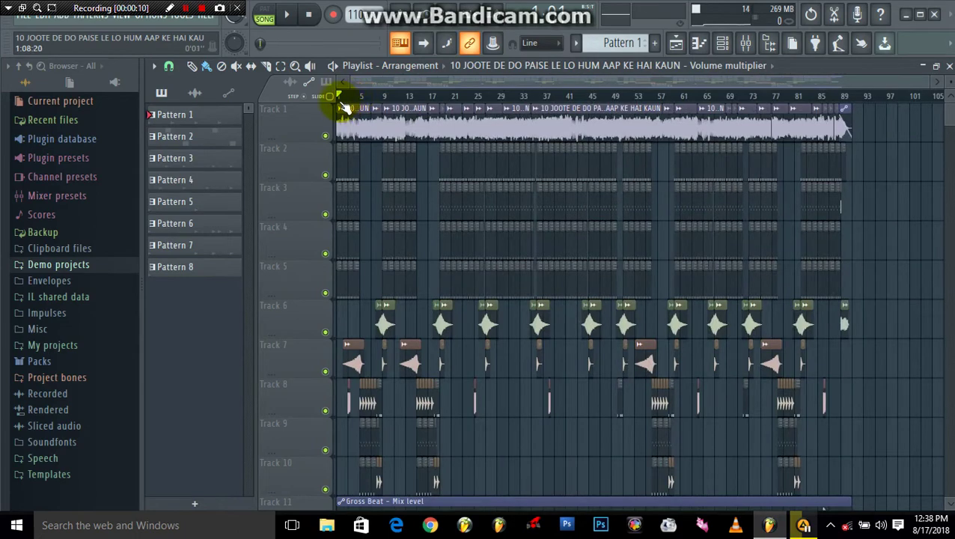
- Review the project's patterns and channels in the full-screen picker, and return to the playlist
scroll(350, 103, "up", 2)
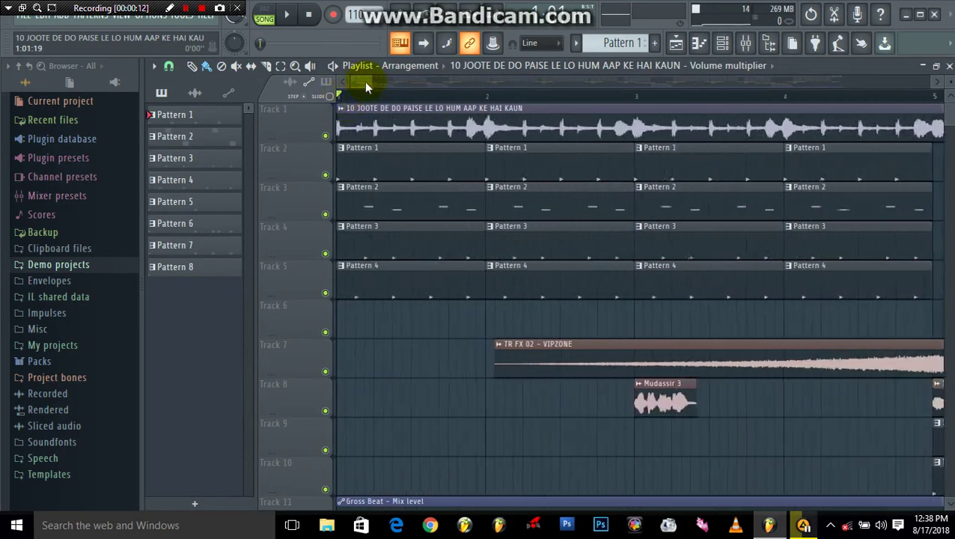
left_click(759, 70)
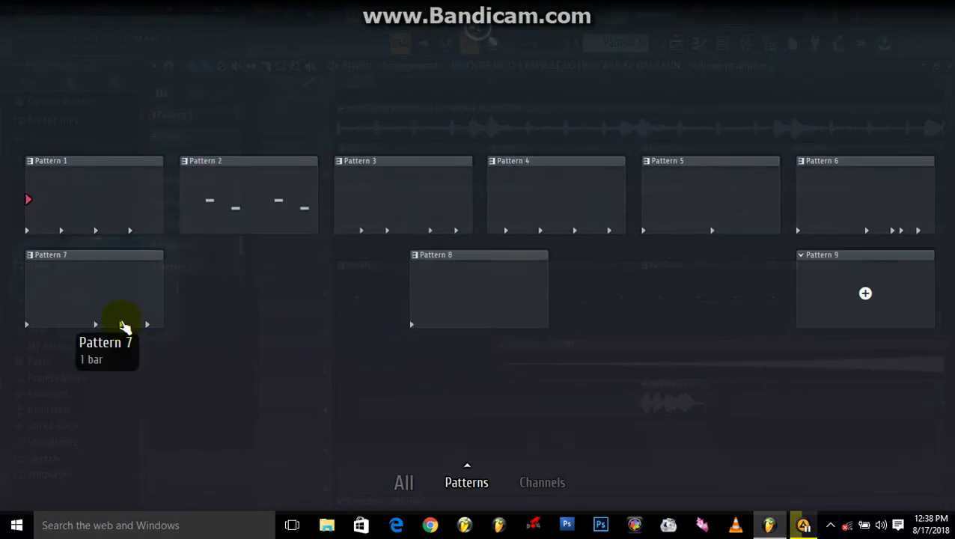
left_click(542, 482)
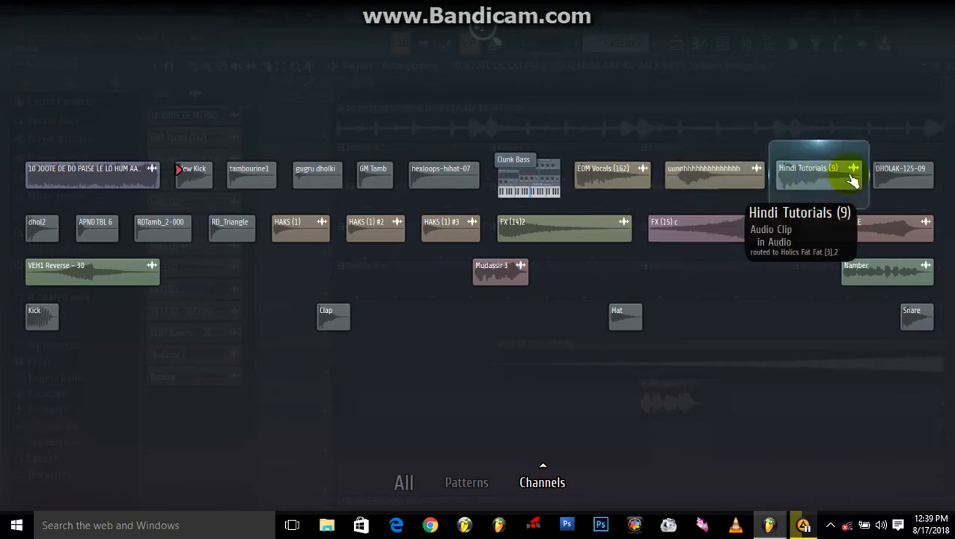
left_click(843, 444)
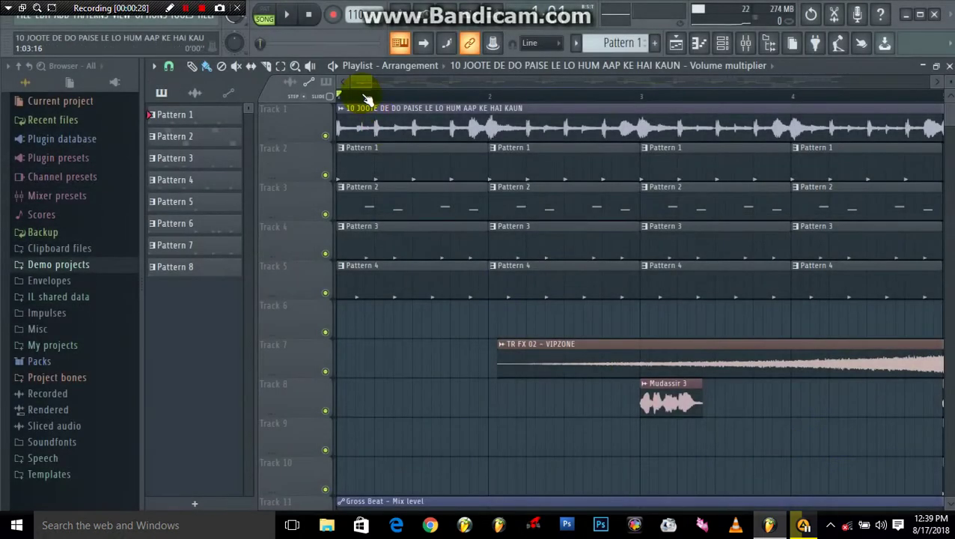
- Play the arrangement from the start and inspect the channel settings of the song audio clip on Track 1
scroll(412, 98, "down", 2)
double_click(507, 124)
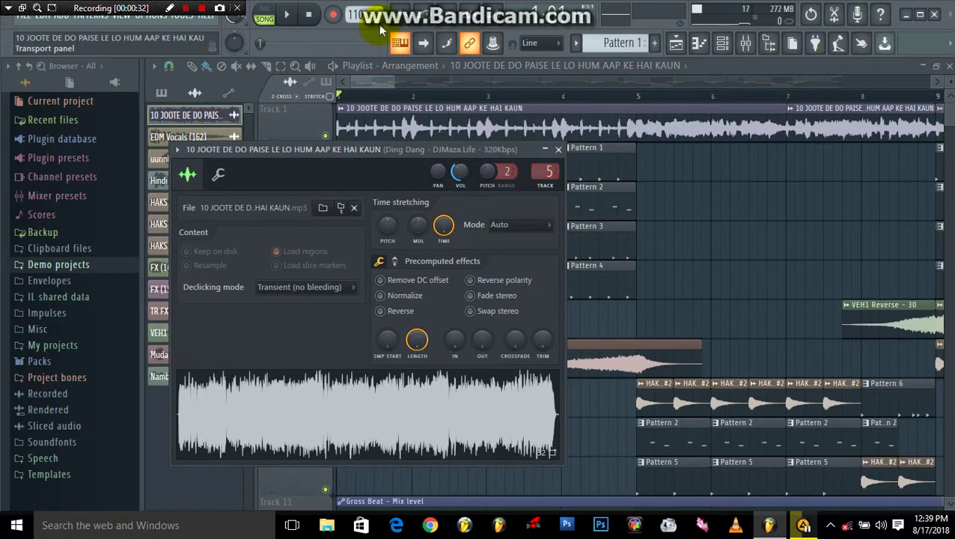
left_click(703, 208)
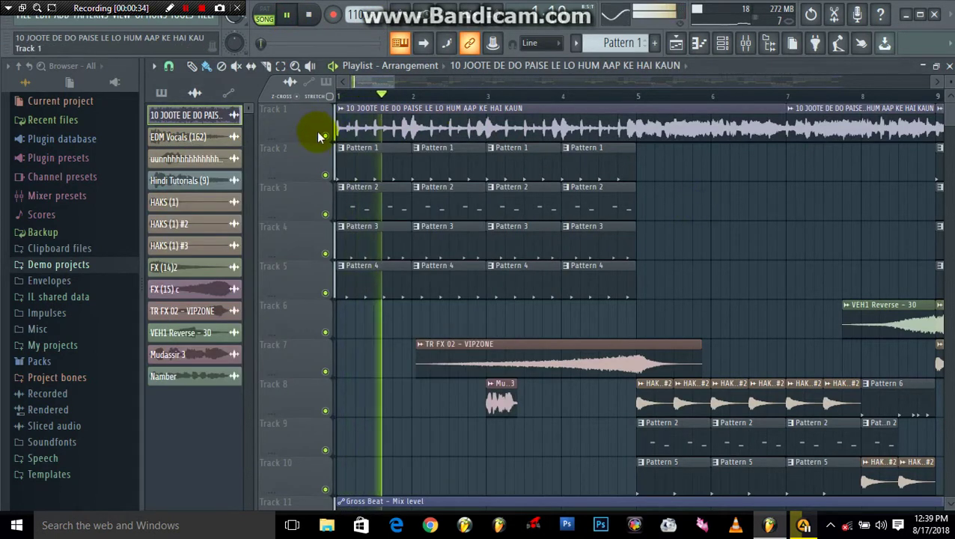
scroll(463, 83, "down", 3)
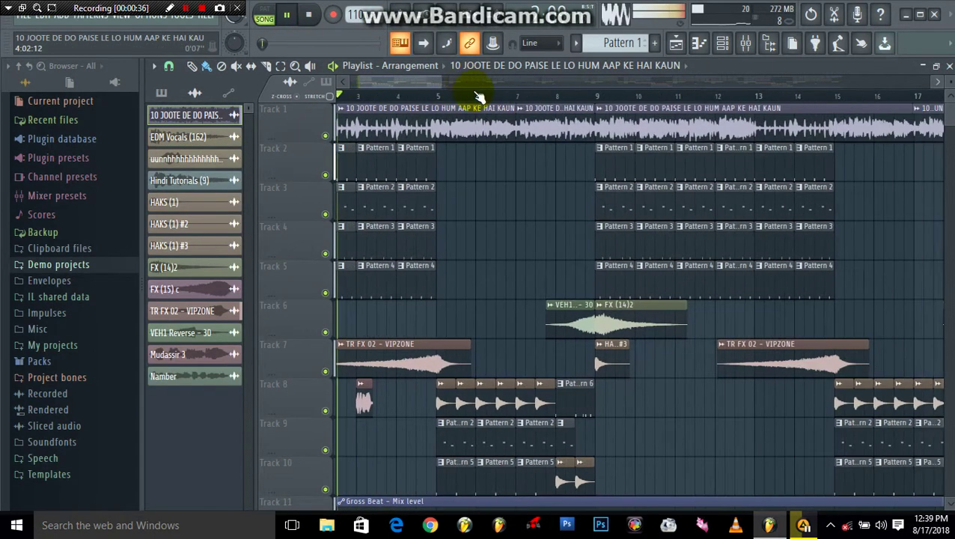
double_click(475, 111)
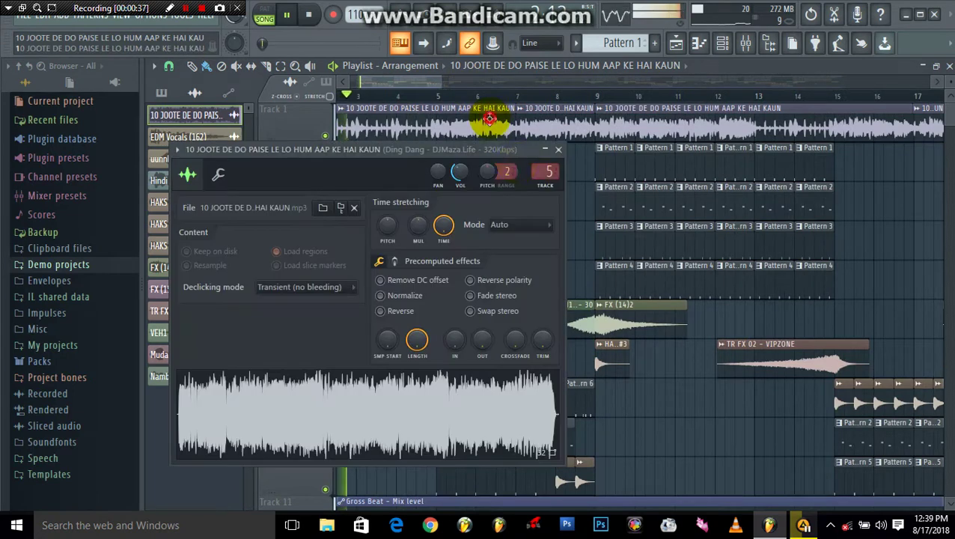
left_click(581, 225)
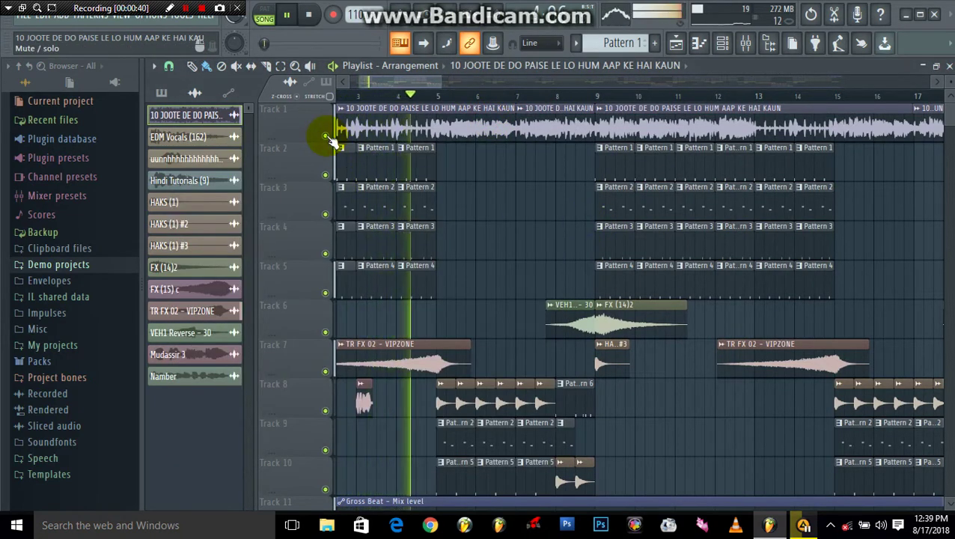
- Mute and unmute Track 1 repeatedly during playback to compare the mix with and without the song
left_click(327, 136)
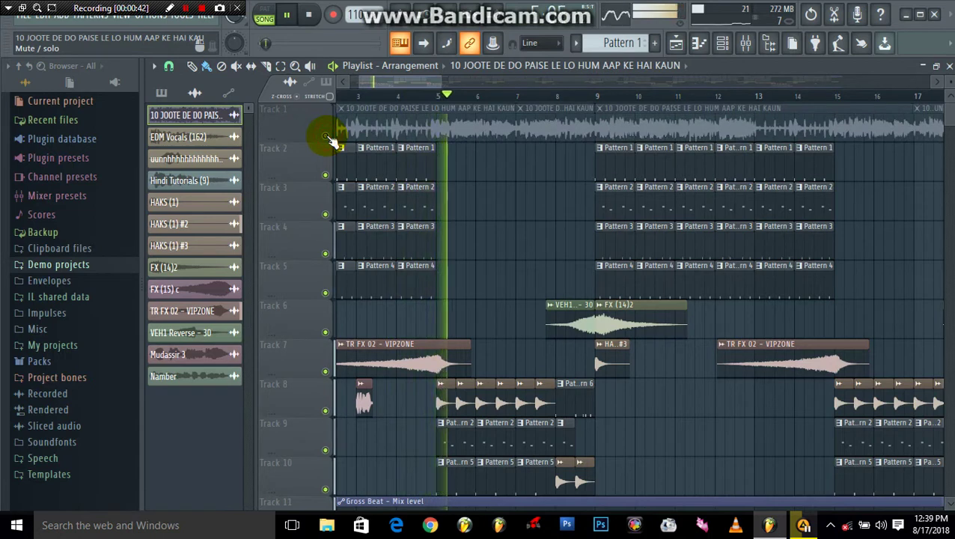
left_click(327, 135)
left_click(326, 135)
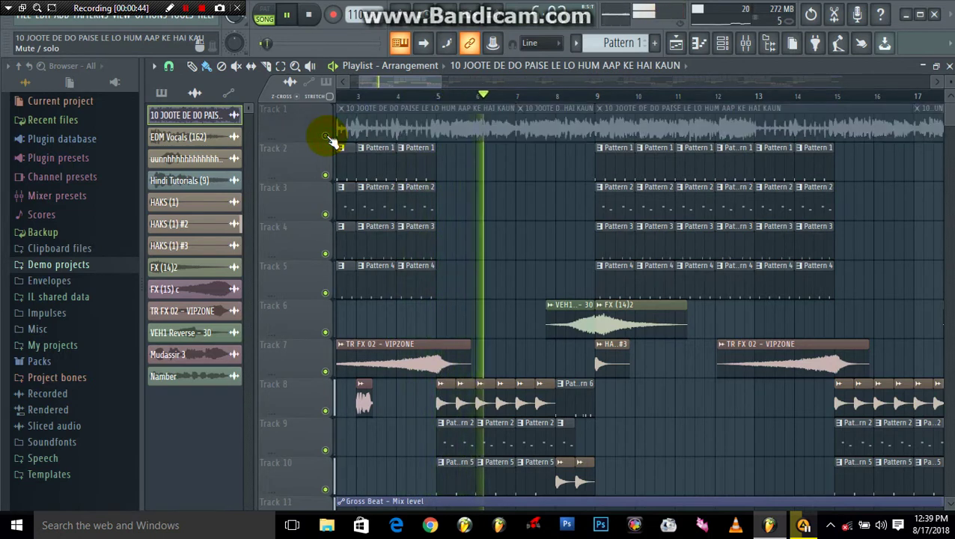
left_click(326, 135)
left_click(327, 135)
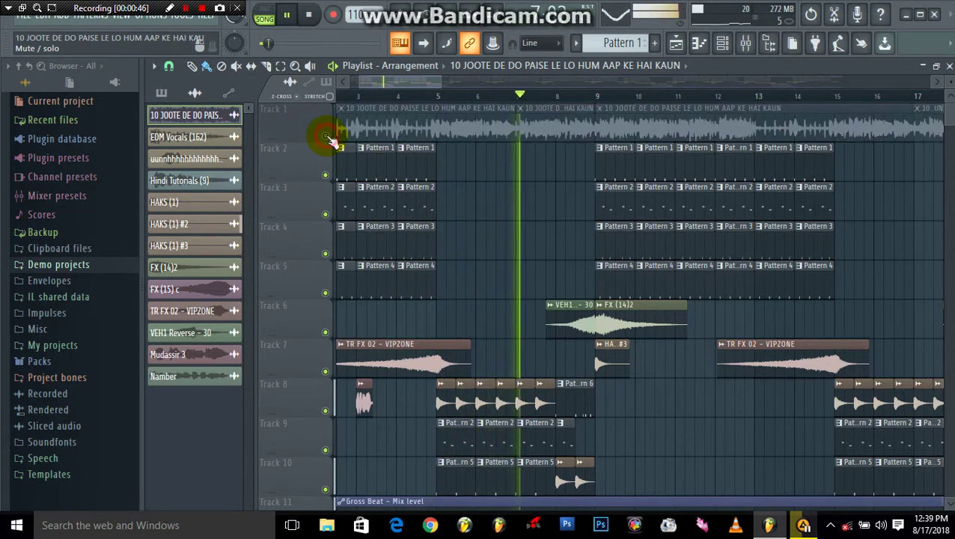
left_click(326, 135)
left_click(327, 135)
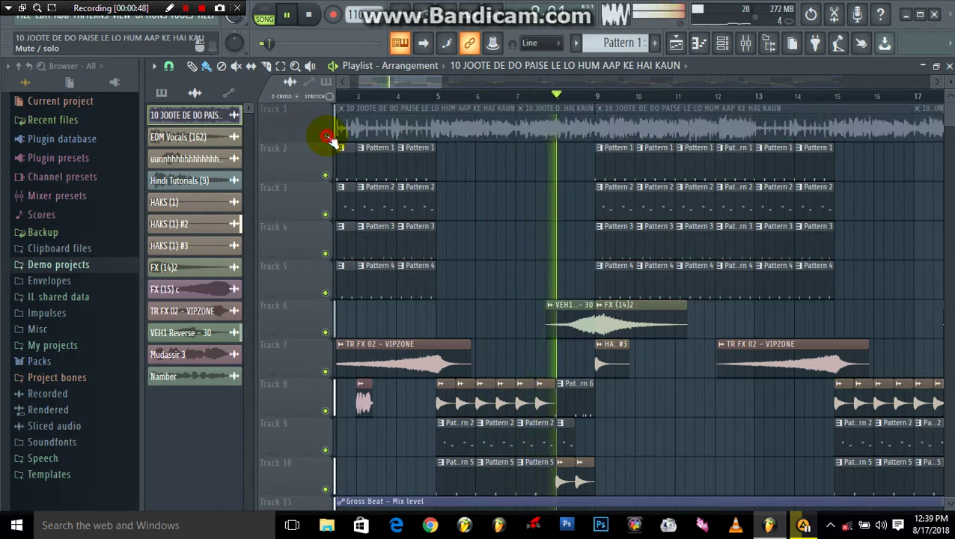
left_click(326, 136)
left_click(326, 136)
left_click(327, 137)
left_click(326, 136)
left_click(326, 136)
left_click(326, 136)
left_click(326, 135)
left_click(326, 136)
left_click(326, 135)
- Set the channel volume of the song audio clip on Track 1 to 34%
scroll(673, 101, "up", 2)
scroll(650, 105, "up", 2)
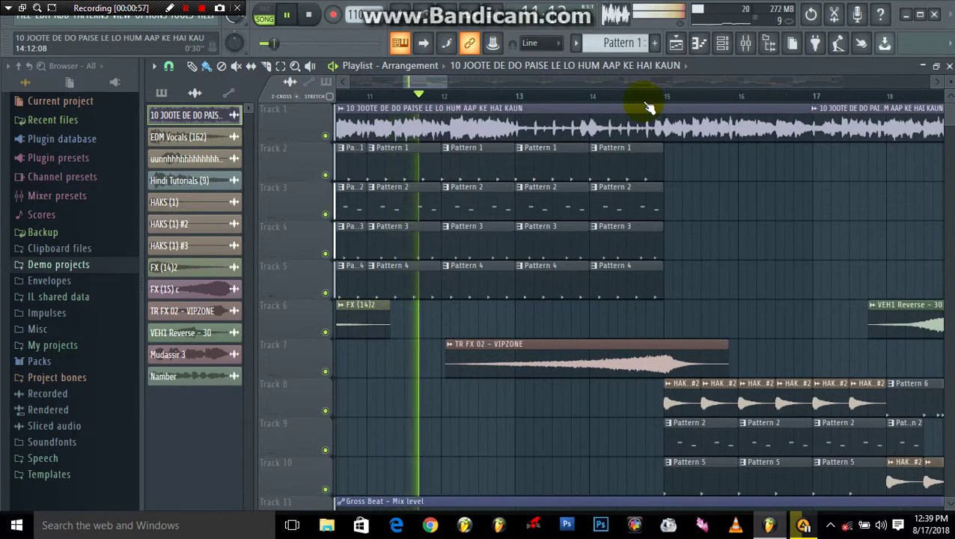
double_click(607, 121)
left_click_drag(466, 171, 464, 170)
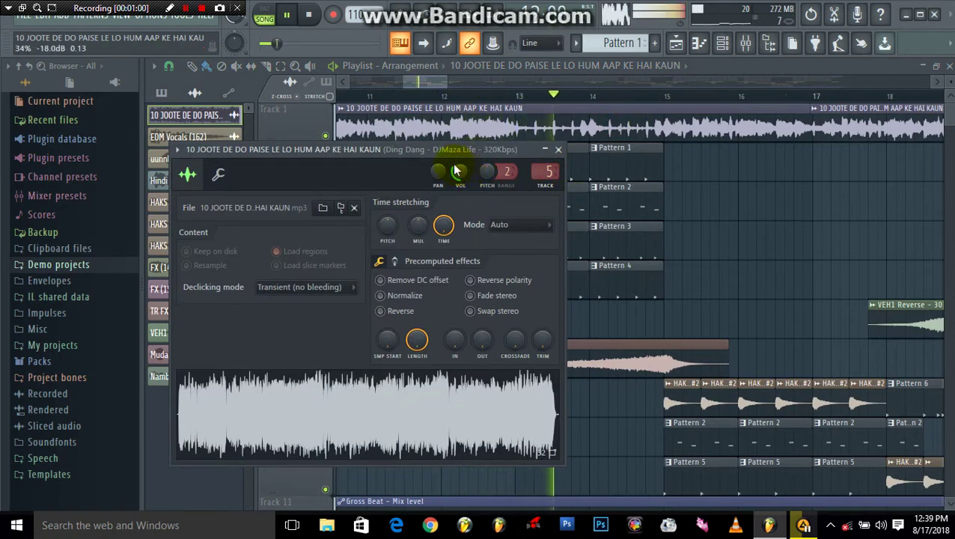
right_click(765, 182)
- Listen to the section around bars 15 to 18 of the arrangement and stop playback
scroll(621, 80, "down", 2)
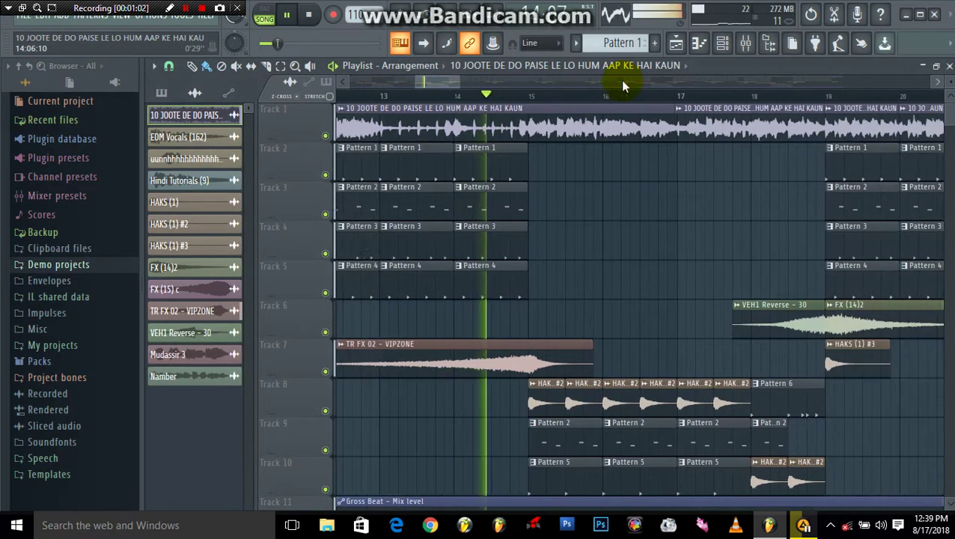
scroll(628, 95, "down", 2)
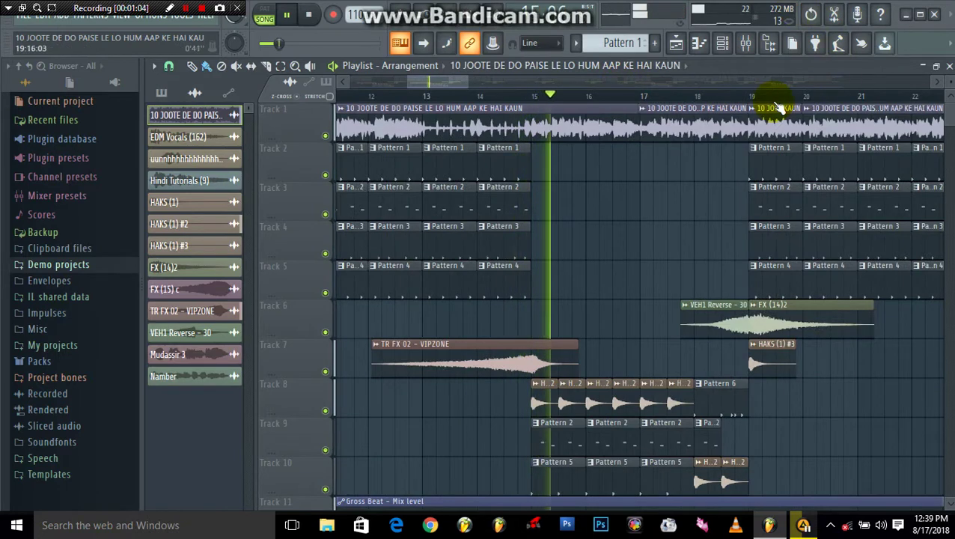
scroll(652, 80, "down", 3)
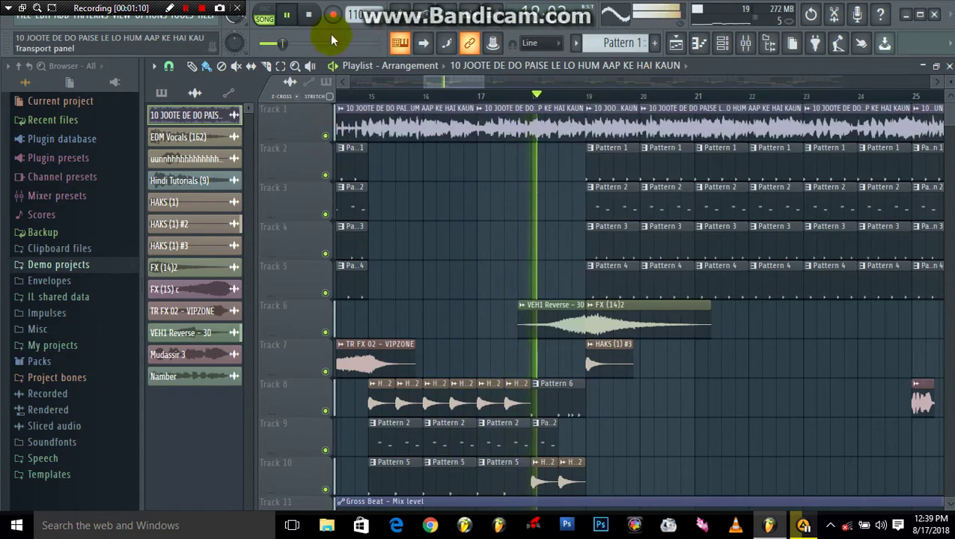
left_click(299, 19)
- Open the New Kick channel's sample settings from the channel rack and check its mixer track's effects
left_click(610, 162)
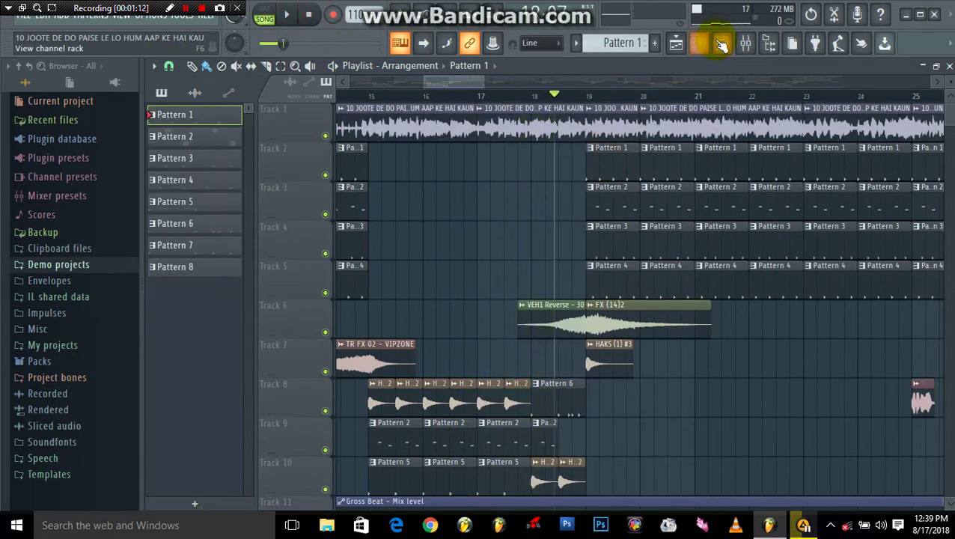
left_click(722, 44)
left_click(487, 190)
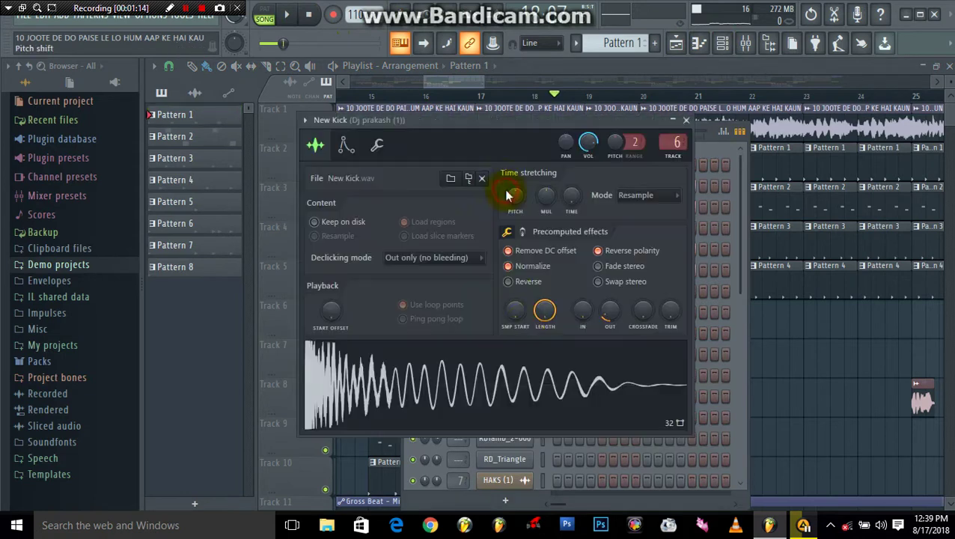
left_click(747, 44)
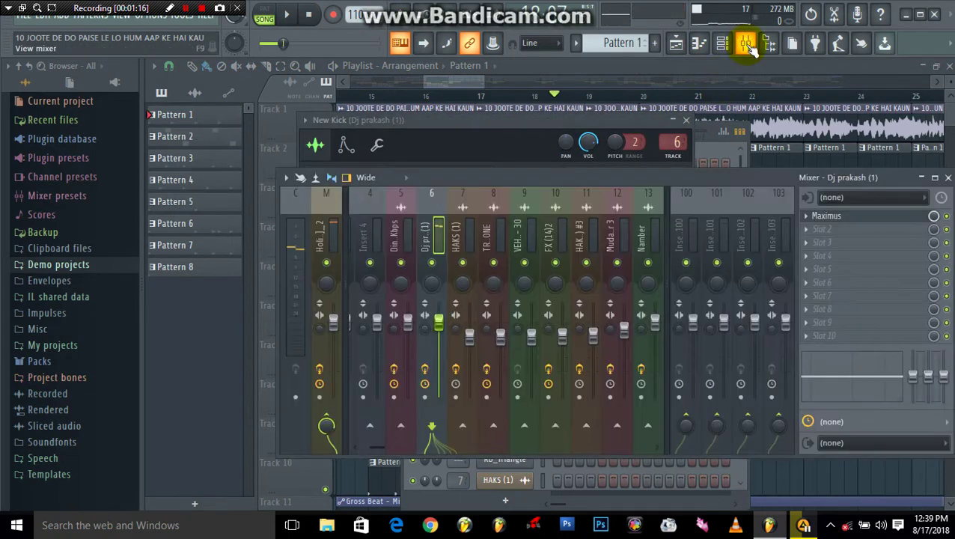
left_click(746, 45)
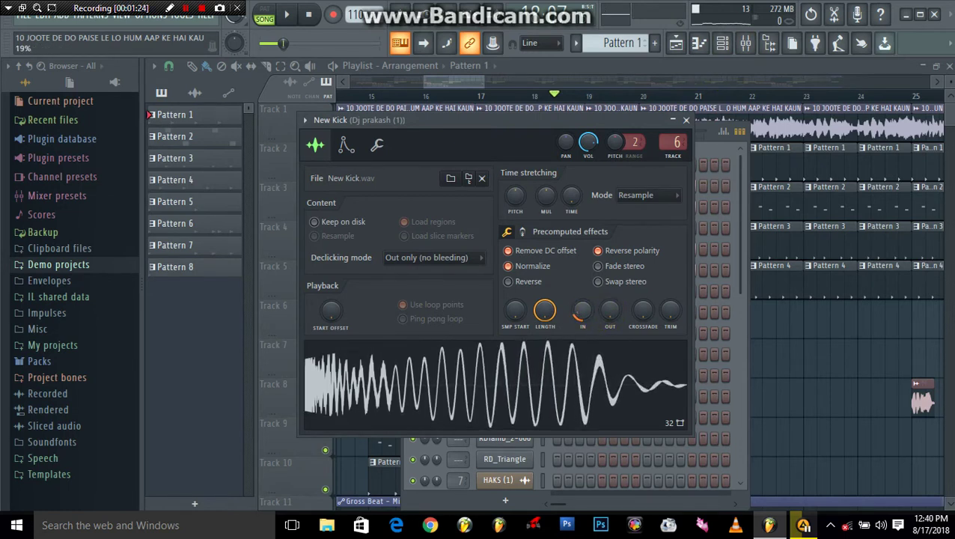
- Set the New Kick sample's fade-out to 20% and review its volume envelope settings
left_click_drag(610, 310, 610, 300)
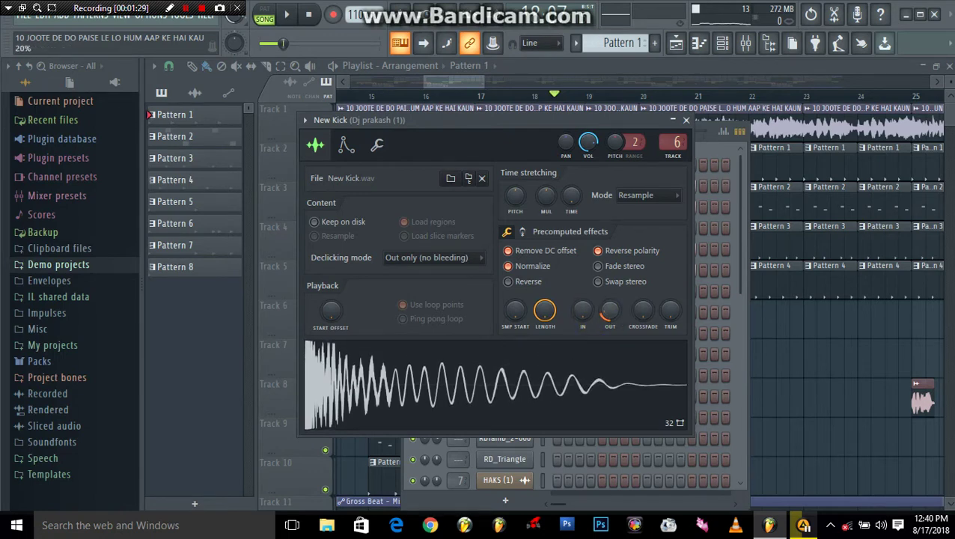
left_click(343, 149)
left_click(318, 147)
left_click(345, 146)
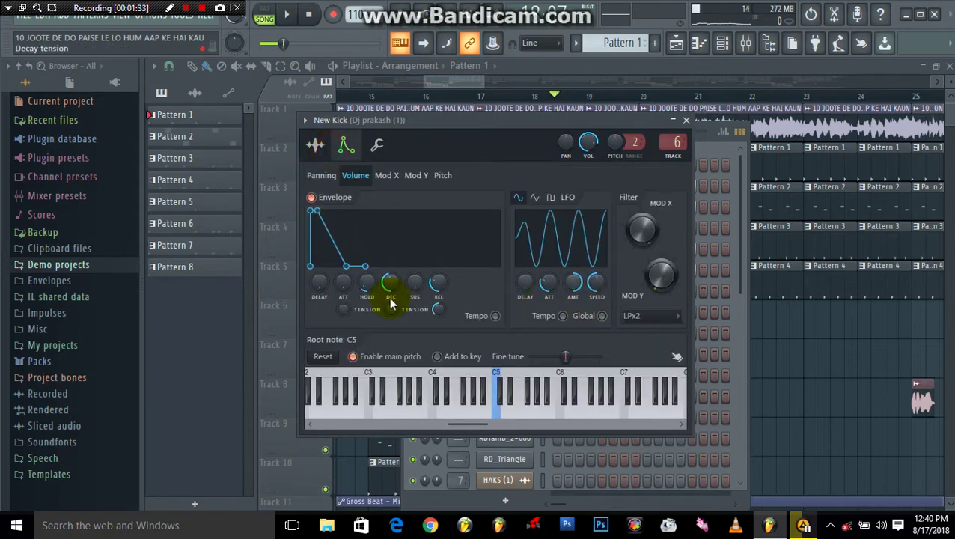
left_click(317, 147)
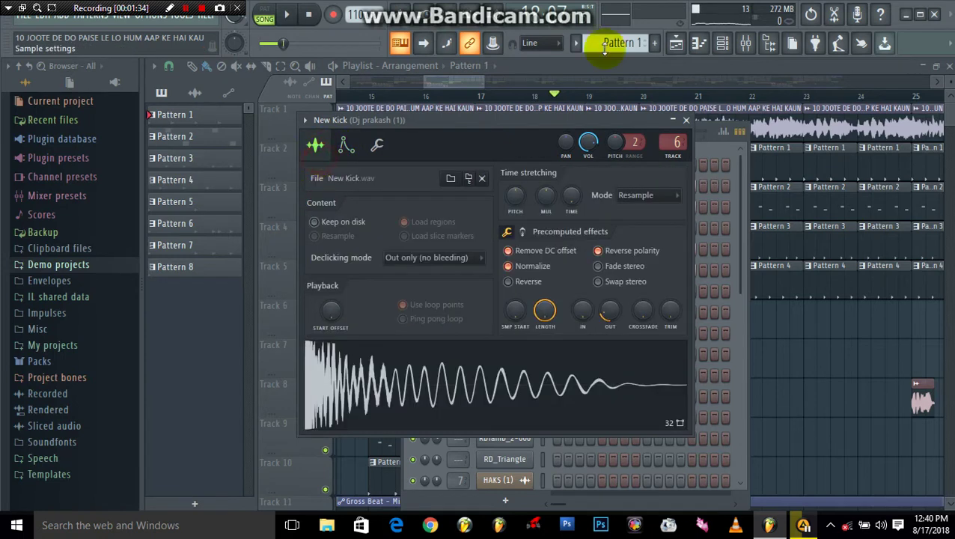
- Load a saved mixer track state from the desktop's New folder (4) onto the kick's mixer track 6
left_click(746, 43)
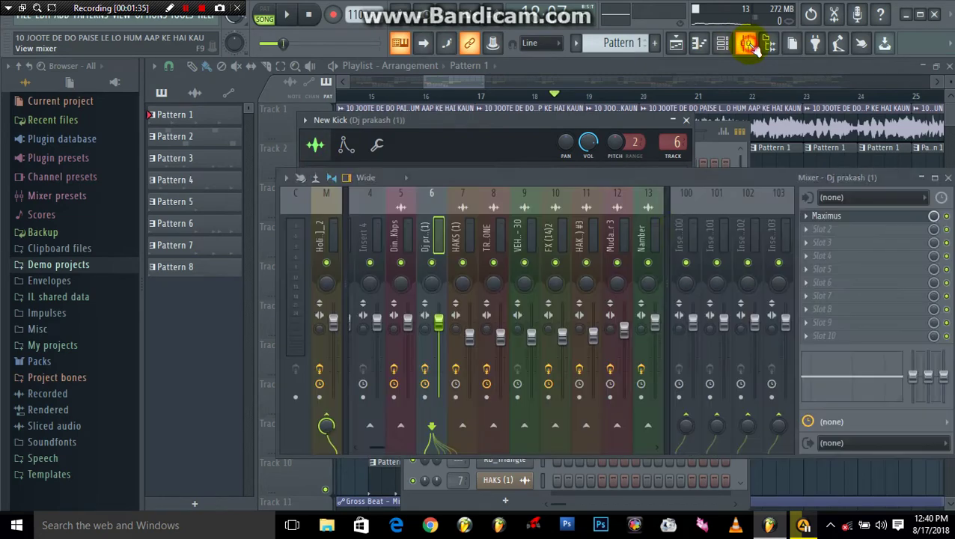
right_click(435, 208)
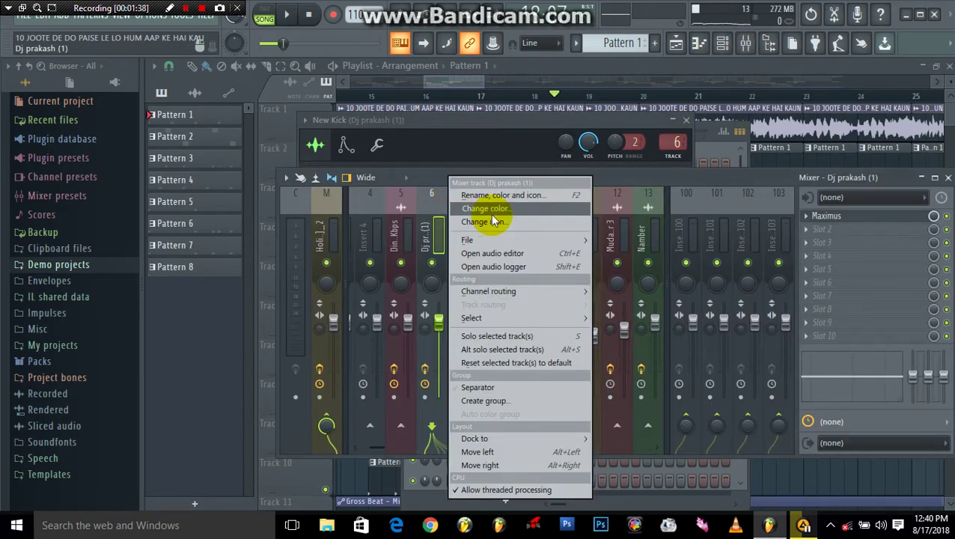
mouse_move(494, 239)
left_click(644, 212)
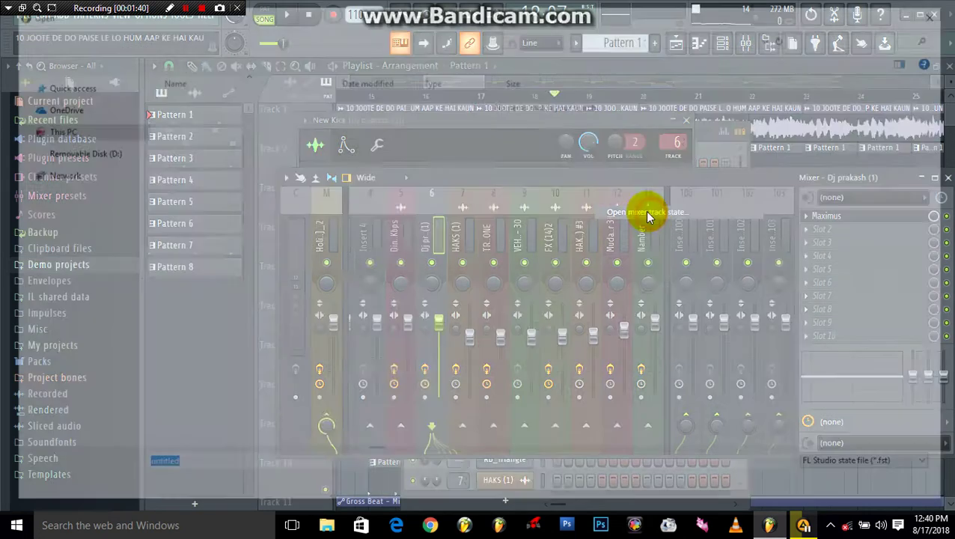
left_click(88, 282)
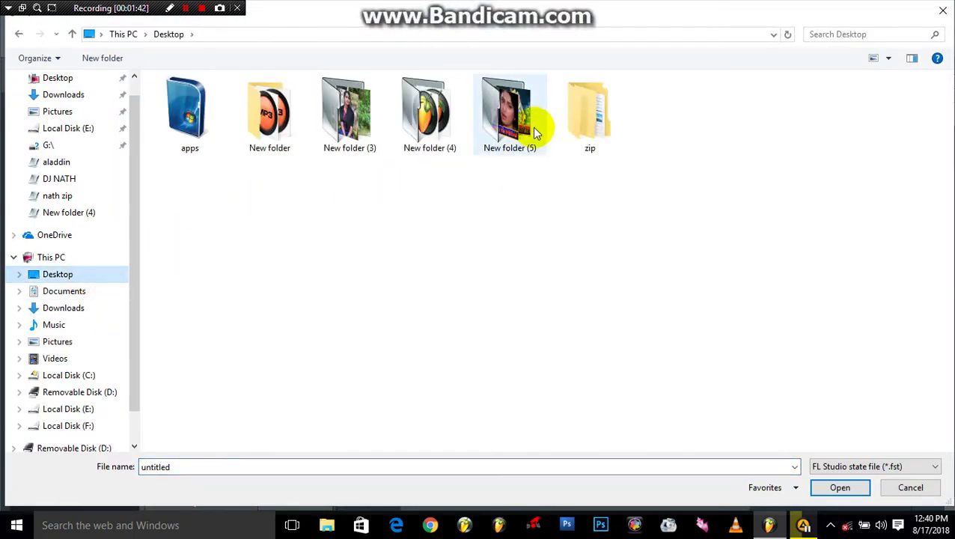
double_click(428, 121)
double_click(251, 233)
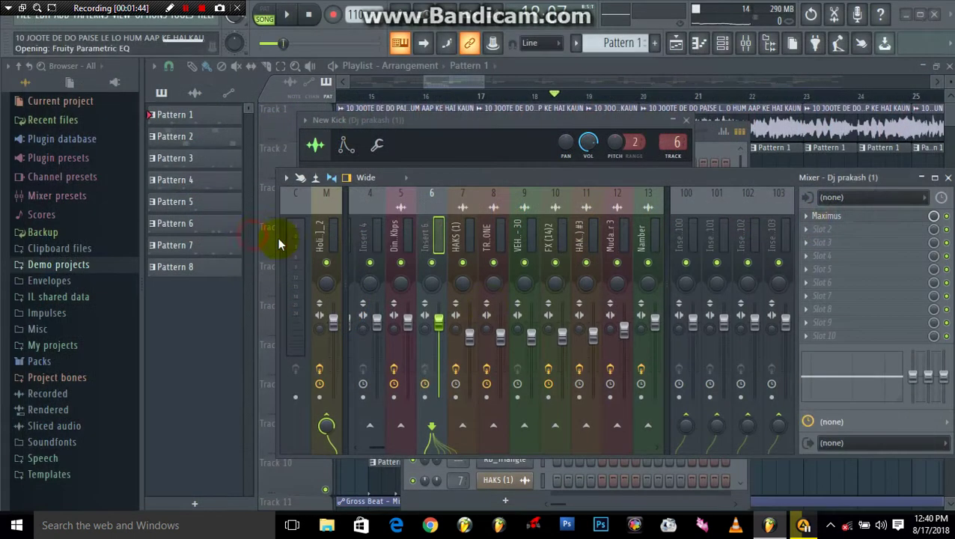
- Close the open tool windows and play the arrangement from around bar 18 to hear the processed kick
left_click(394, 75)
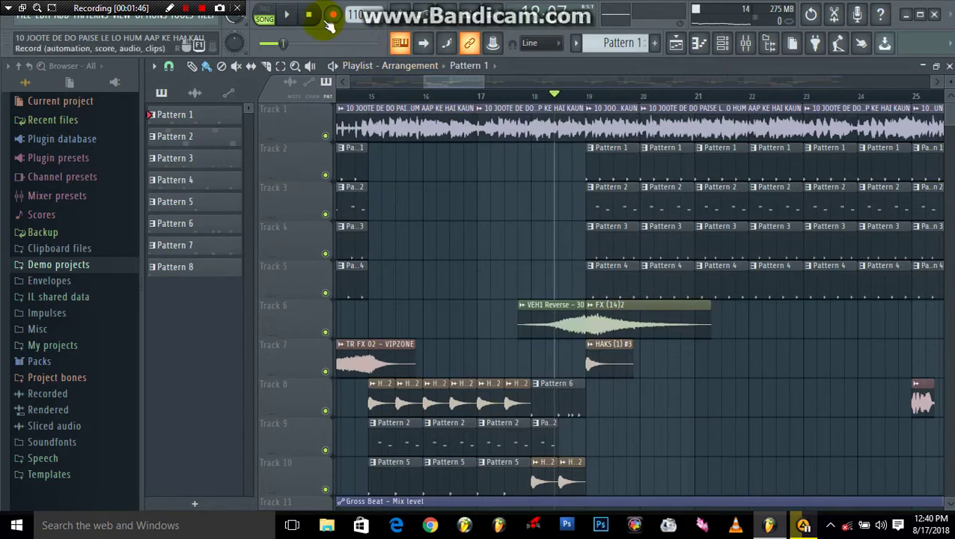
scroll(394, 96, "down", 4)
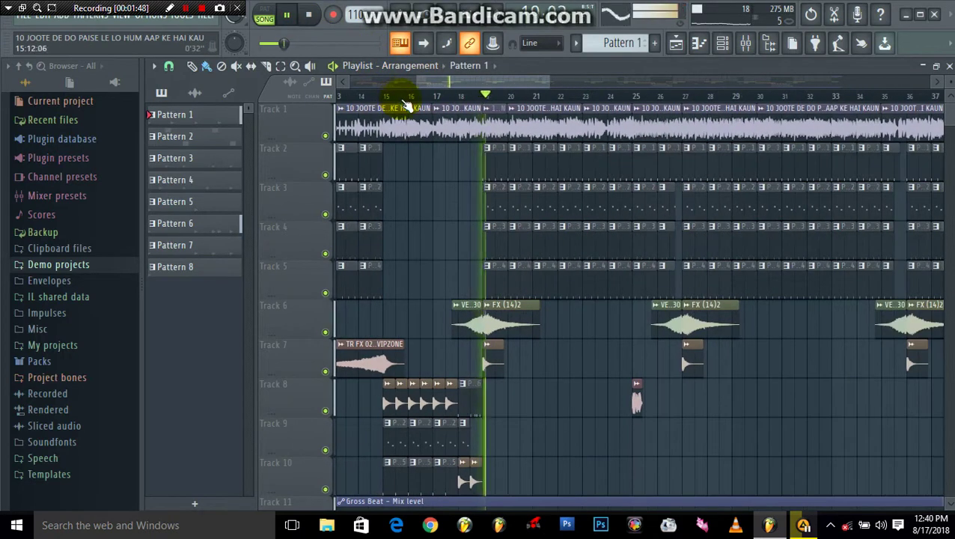
scroll(505, 107, "up", 3)
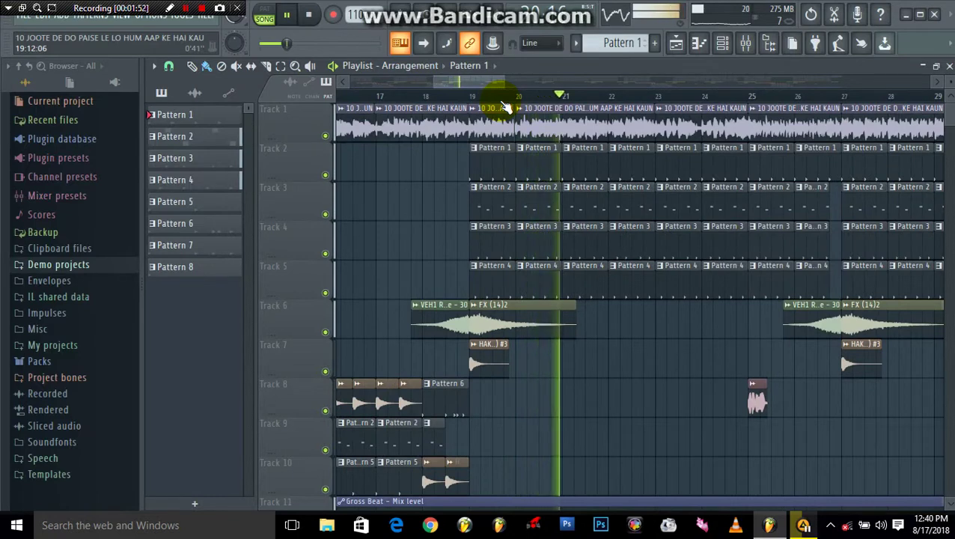
scroll(505, 107, "down", 1)
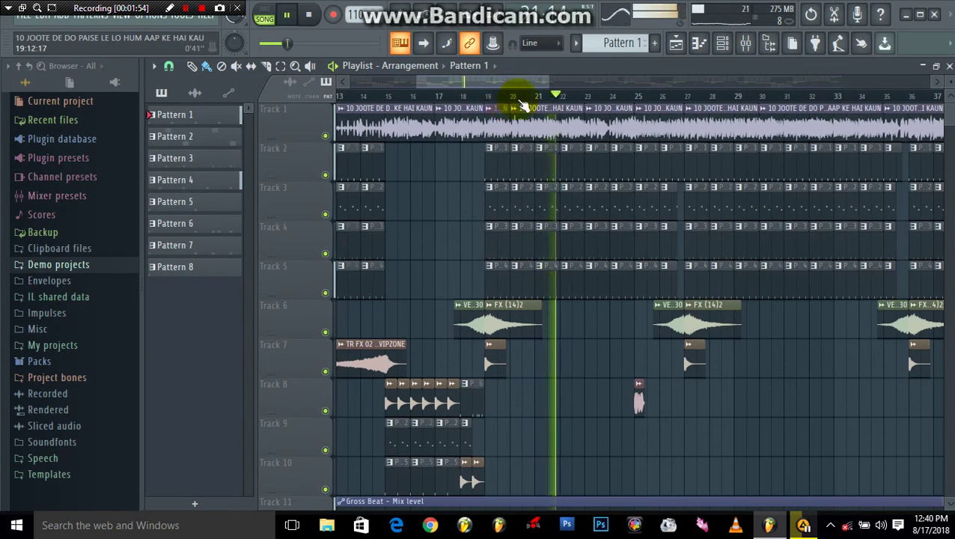
scroll(531, 81, "down", 2)
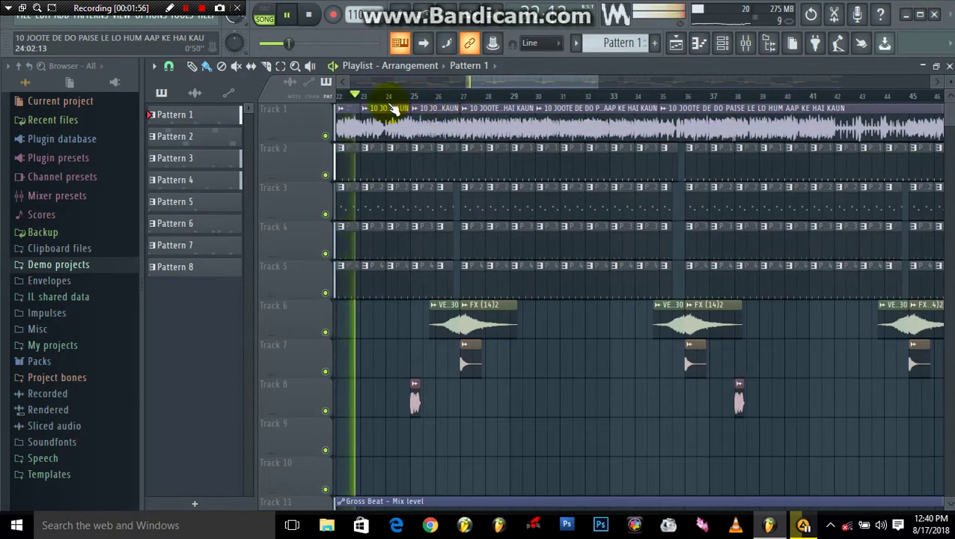
- Open the sample settings of the short audio clip on Track 8 at bar 25, and close them after reviewing
scroll(390, 105, "up", 2)
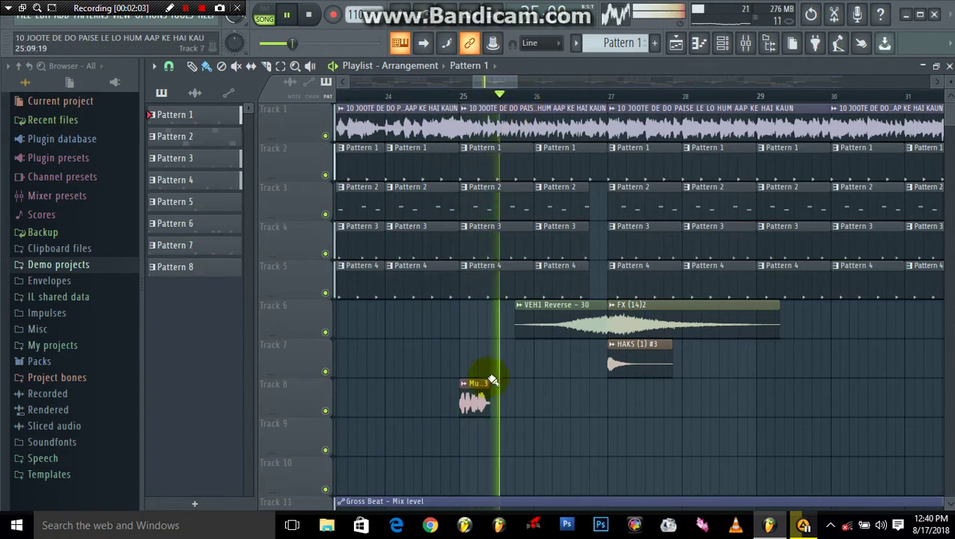
double_click(485, 400)
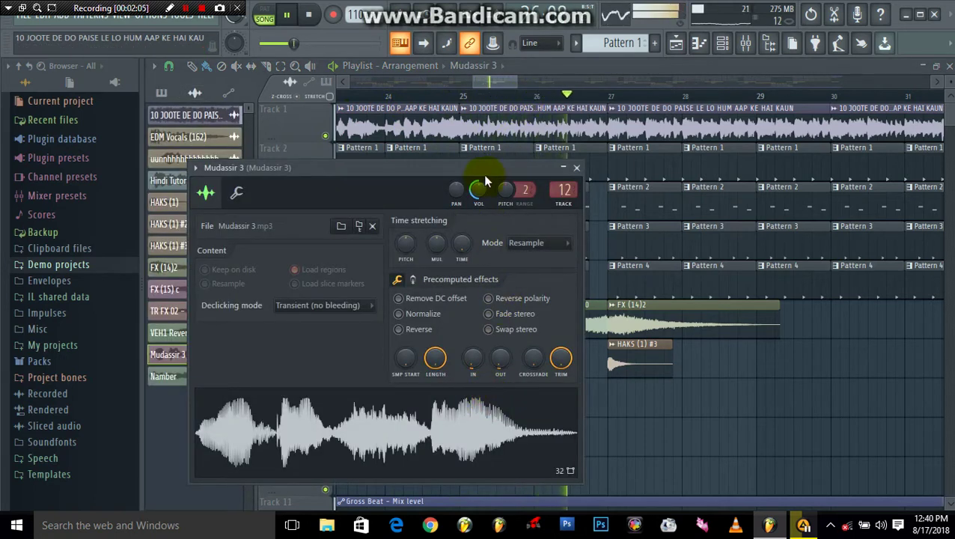
right_click(707, 423)
scroll(609, 96, "down", 3)
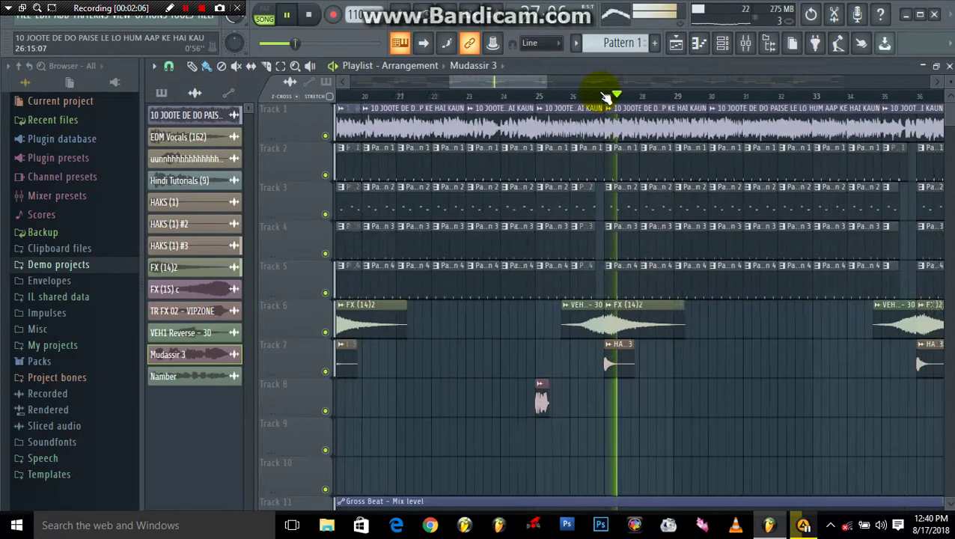
- Skip playback ahead to around bar 36 and inspect the short Track 8 clip at bar 38
left_click_drag(465, 81, 516, 82)
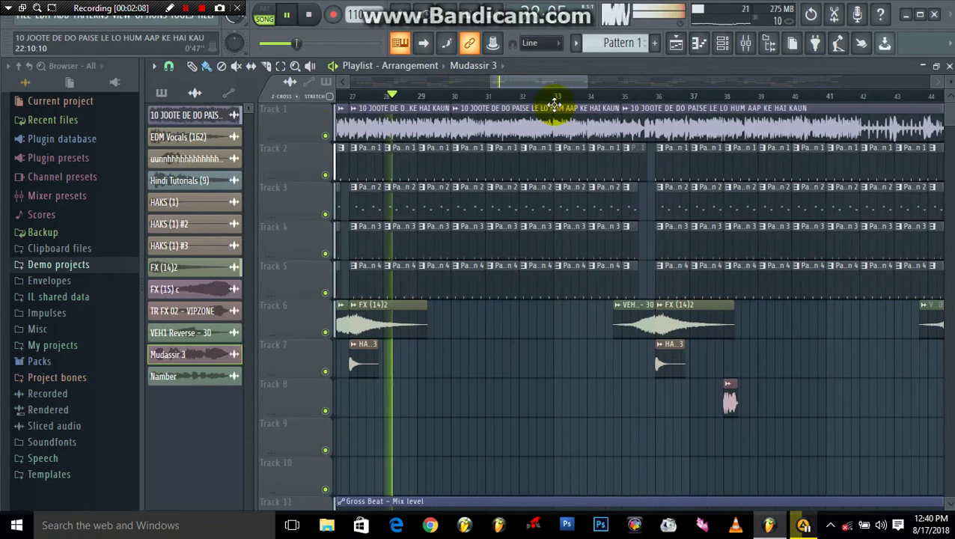
left_click(592, 95)
scroll(603, 95, "right", 3)
left_click(533, 95)
scroll(576, 97, "up", 7)
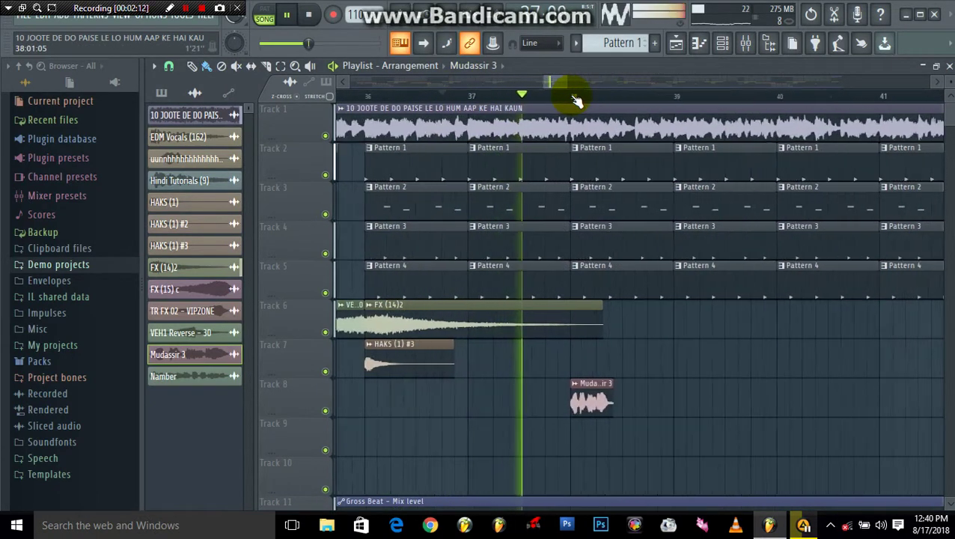
- Review the clip layout across the middle of the arrangement and play on from around bar 45
scroll(574, 97, "down", 8)
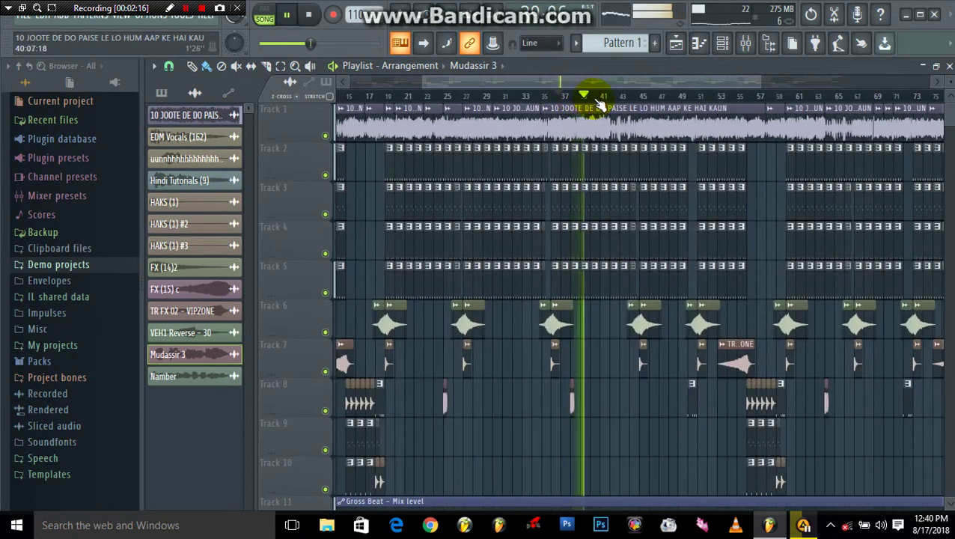
scroll(599, 103, "up", 4)
left_click(595, 83)
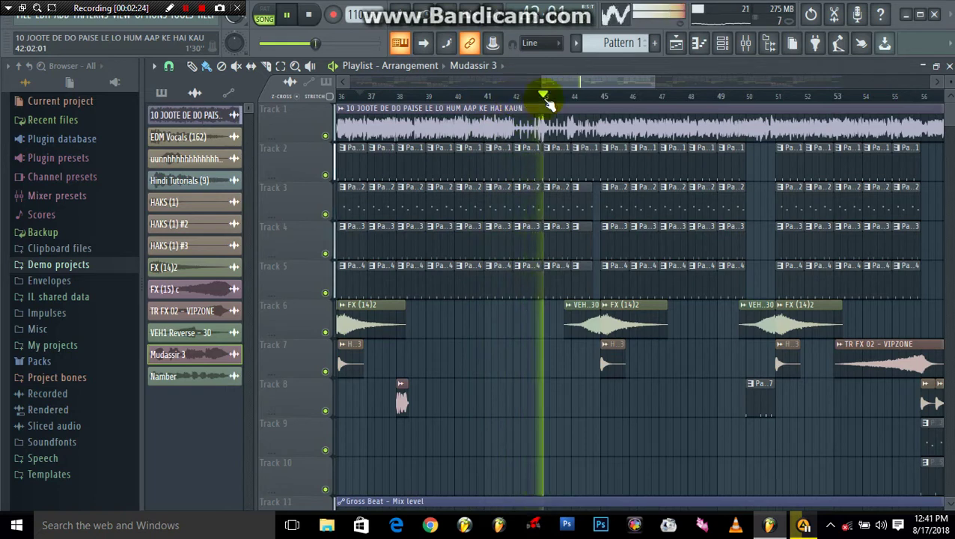
left_click(612, 97)
scroll(615, 89, "down", 2)
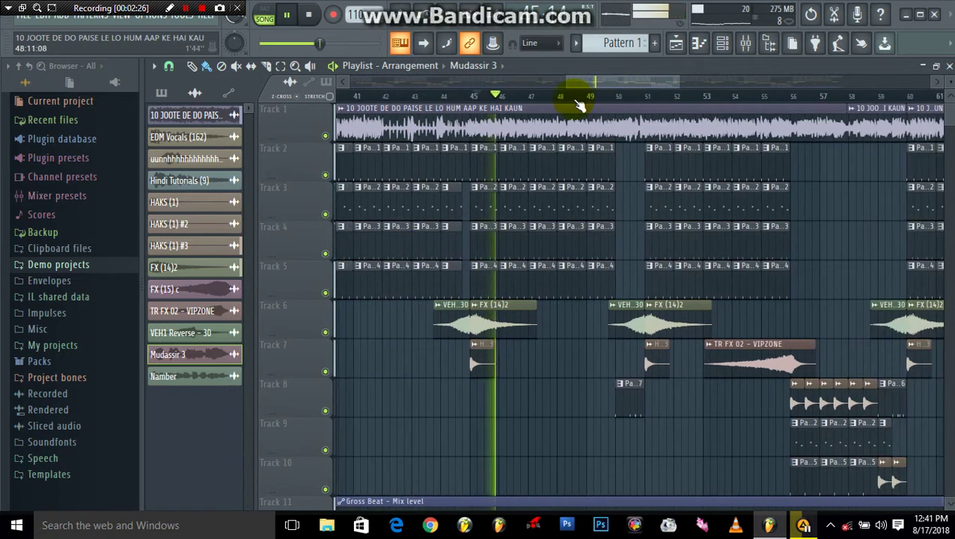
- Play the Pattern 7 break from around bar 49 and briefly check the channel rack
left_click(589, 99)
scroll(592, 88, "up", 2)
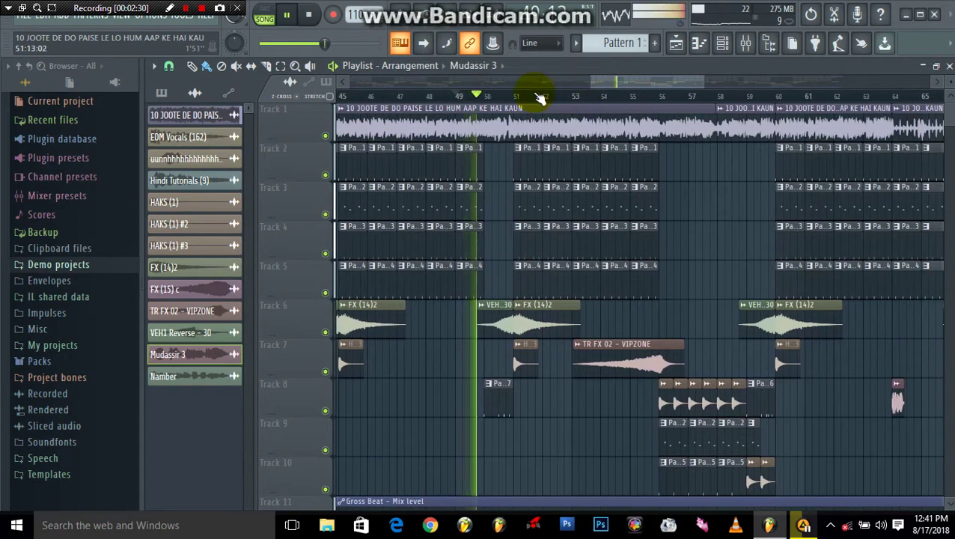
scroll(539, 94, "up", 2)
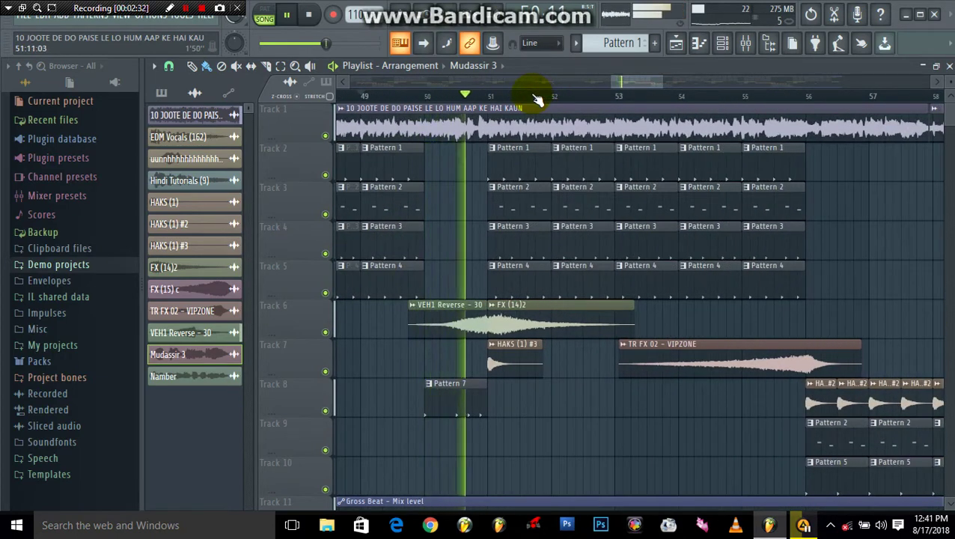
scroll(539, 94, "down", 4)
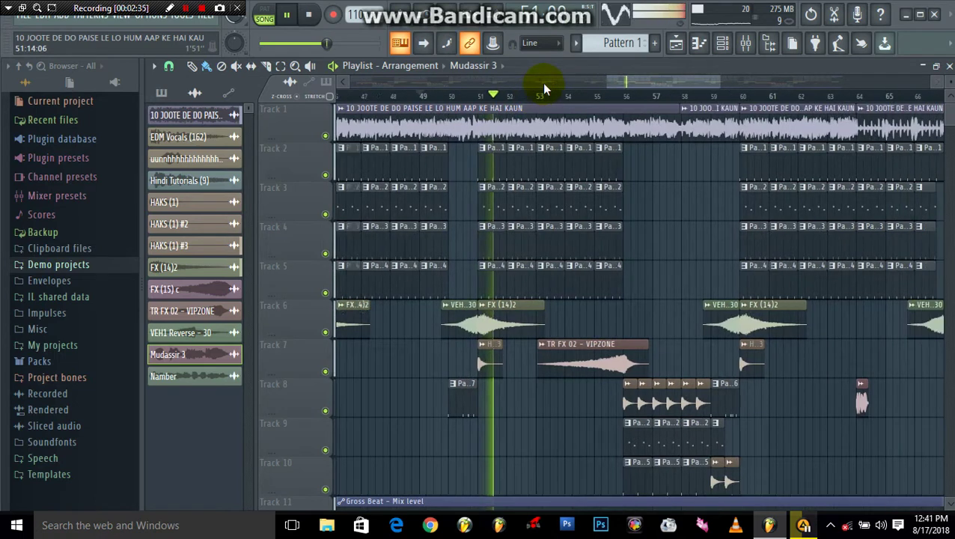
left_click(723, 47)
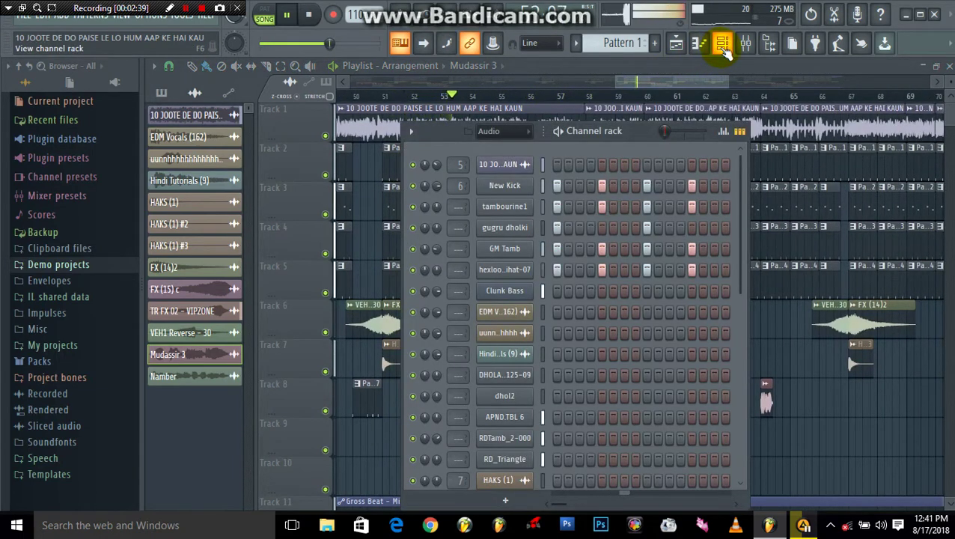
left_click(723, 47)
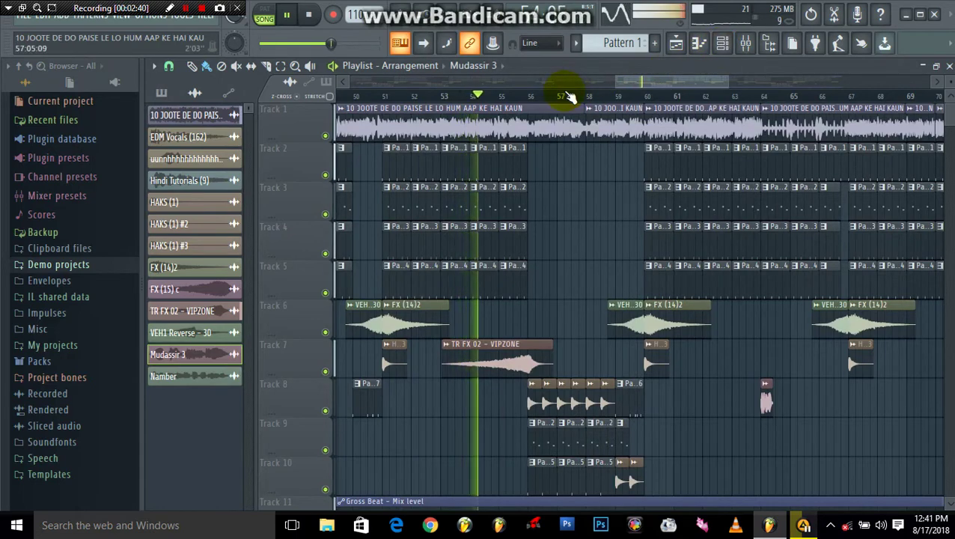
- Audition the arrangement from around bar 58 and again from around bar 66
scroll(569, 97, "down", 2)
left_click(591, 98)
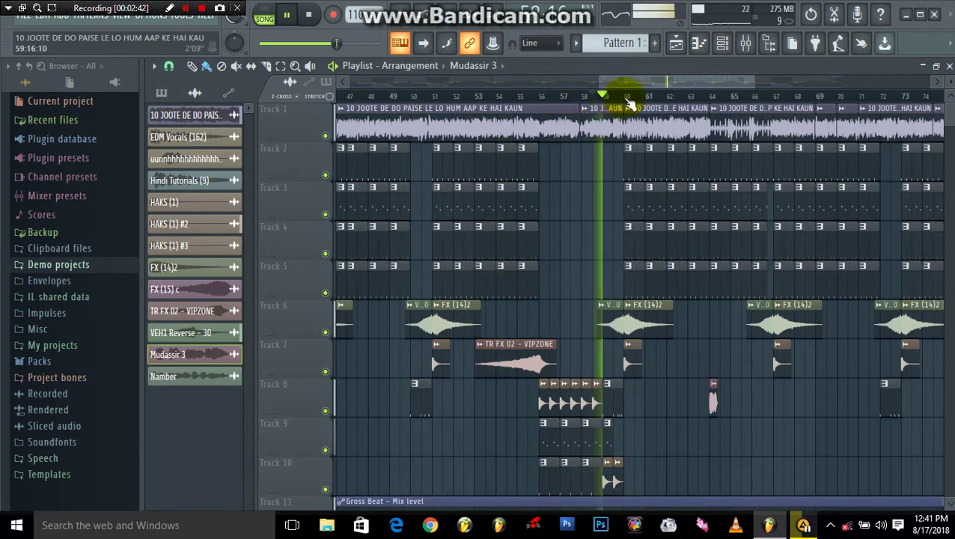
scroll(658, 99, "down", 6)
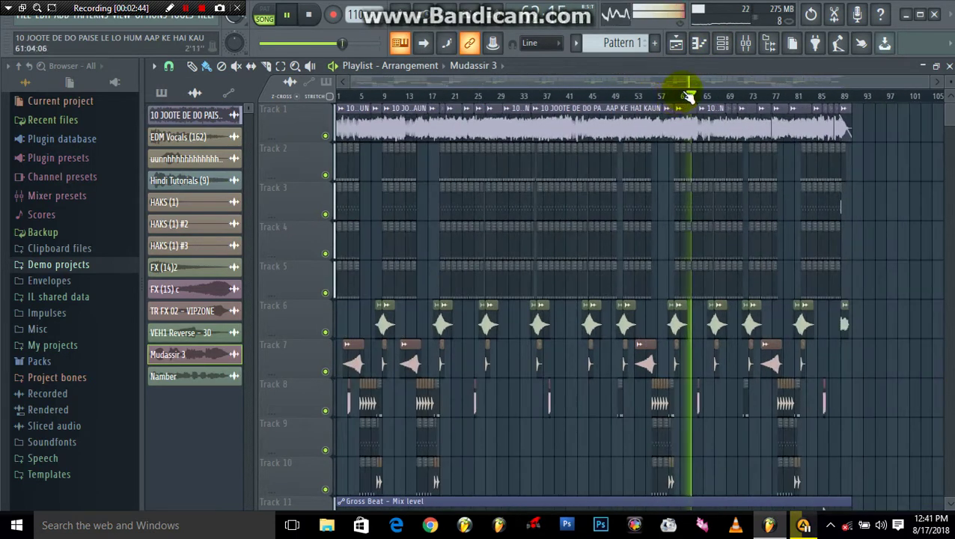
left_click(716, 97)
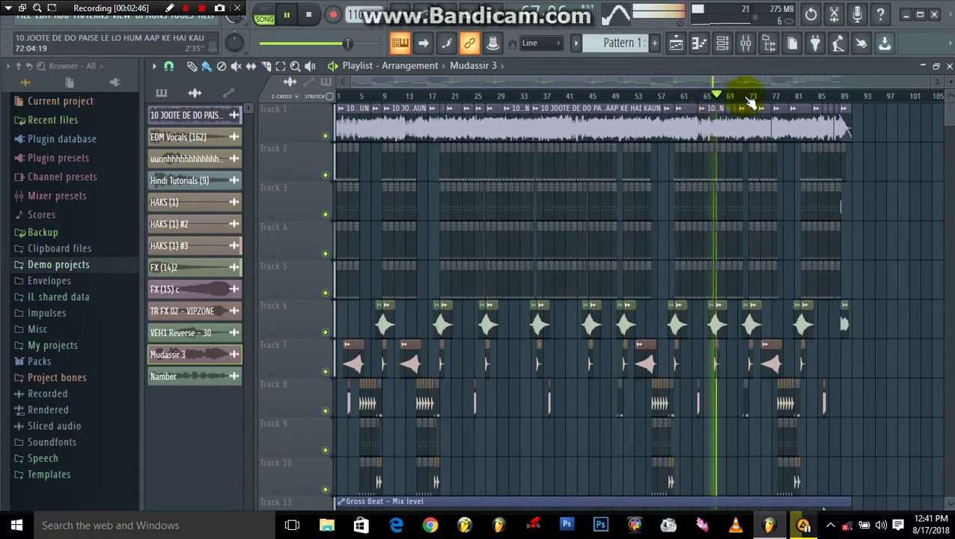
- Examine the clips from about bar 63 onward and audition the section from around bars 76, 80 and 84
scroll(748, 101, "up", 6)
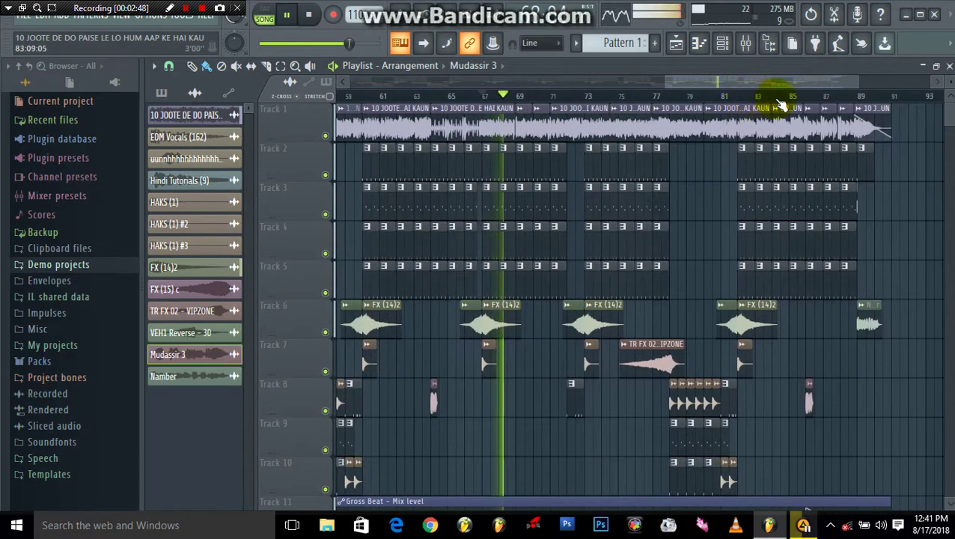
scroll(850, 105, "up", 1)
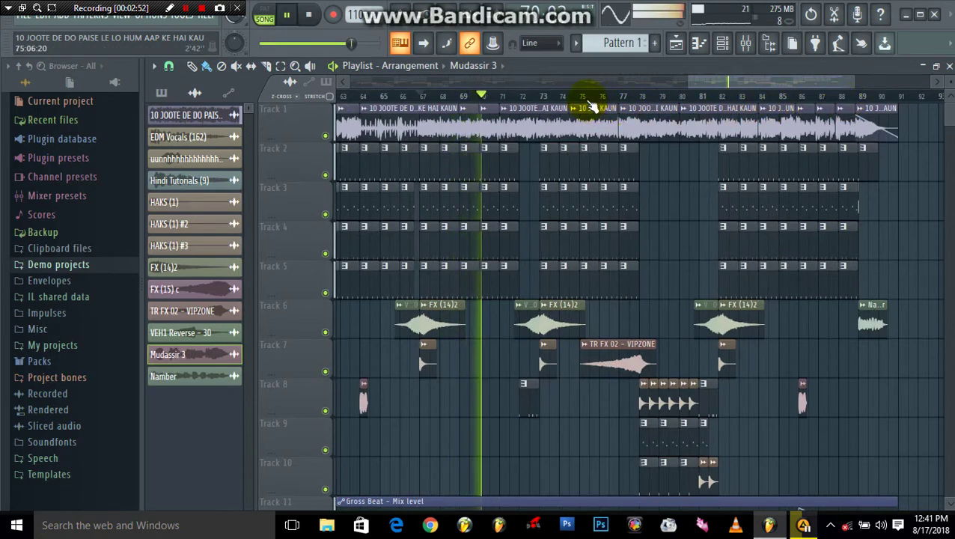
scroll(591, 105, "up", 6)
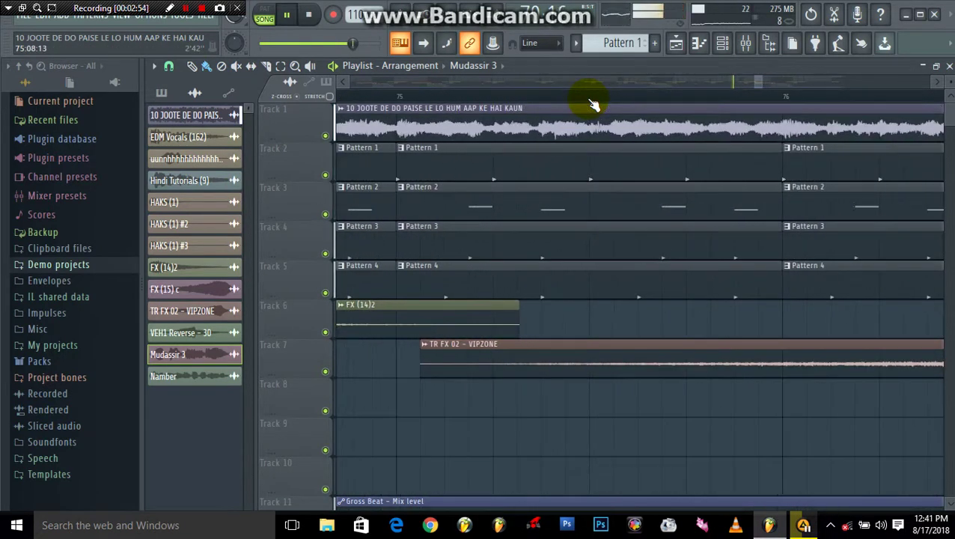
scroll(591, 105, "down", 7)
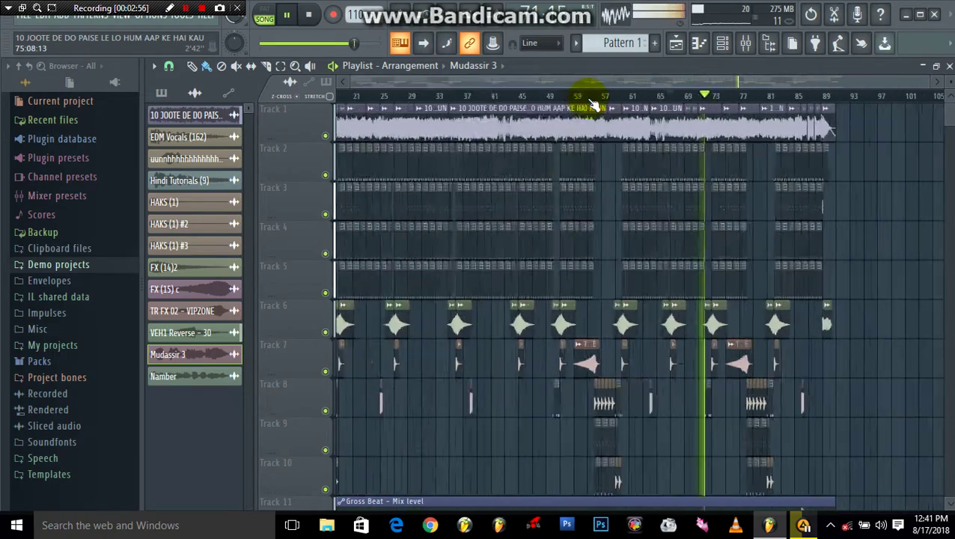
scroll(776, 101, "up", 4)
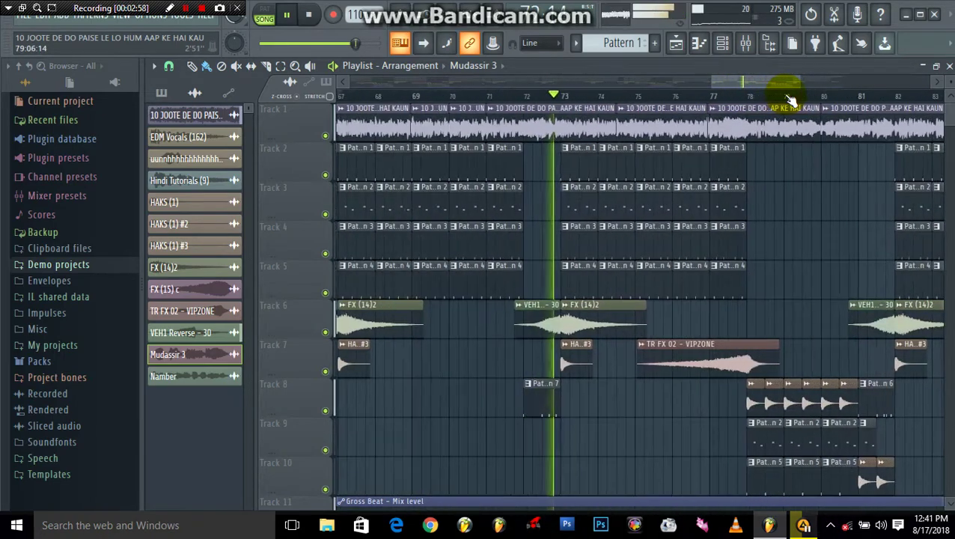
left_click(700, 97)
scroll(694, 87, "down", 2)
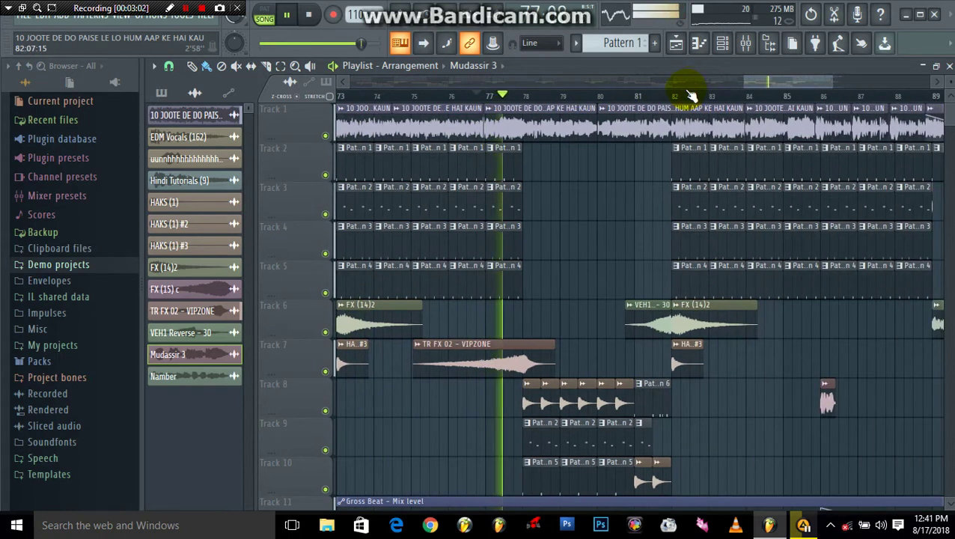
left_click(615, 98)
left_click(556, 97)
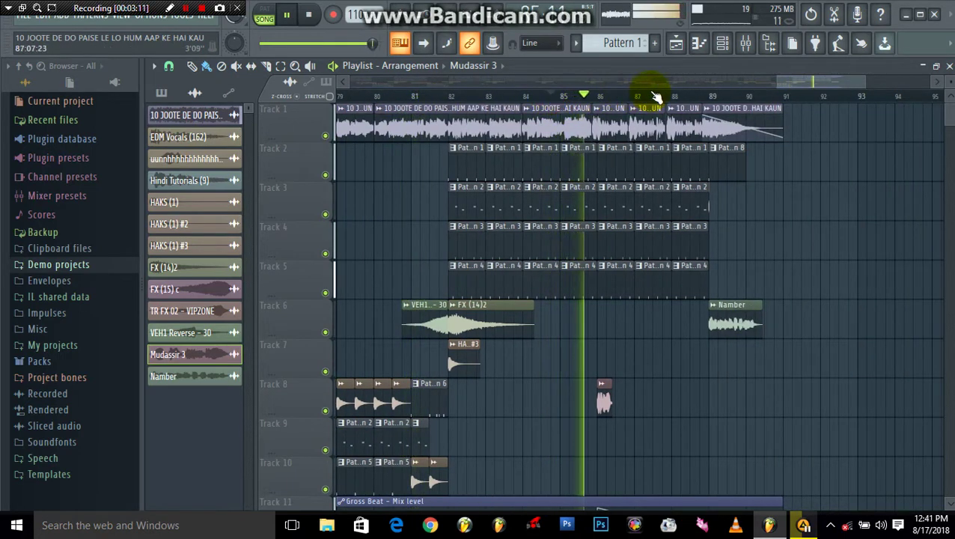
- Inspect the ending clips and Gross Beat mix level automation around bars 86 to 89, and pause playback
scroll(677, 100, "up", 5)
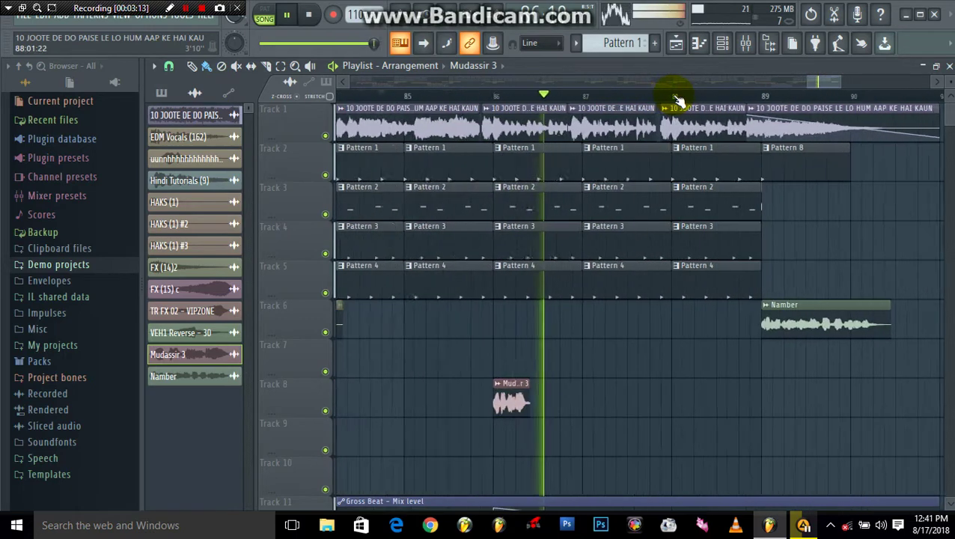
scroll(677, 99, "down", 4)
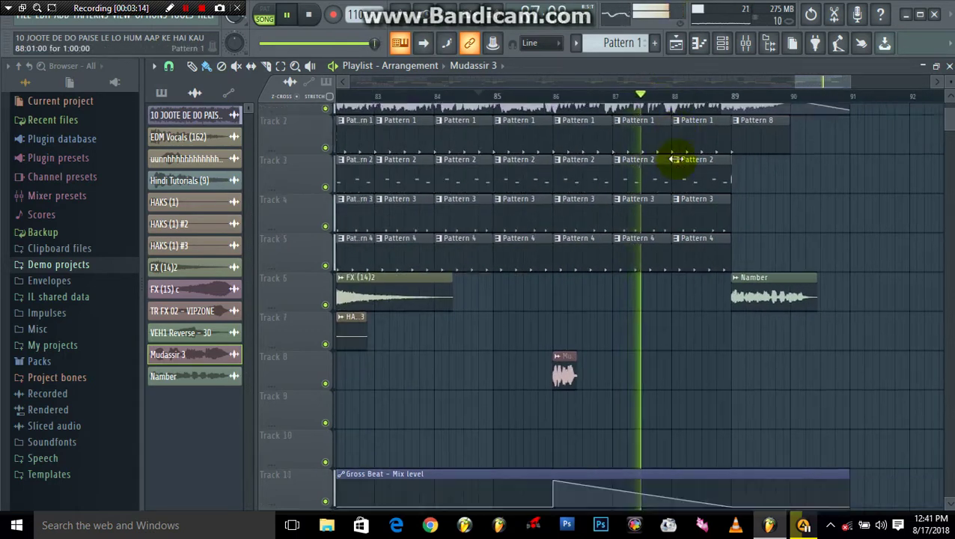
scroll(680, 161, "up", 3)
scroll(712, 97, "down", 2)
scroll(710, 96, "up", 3)
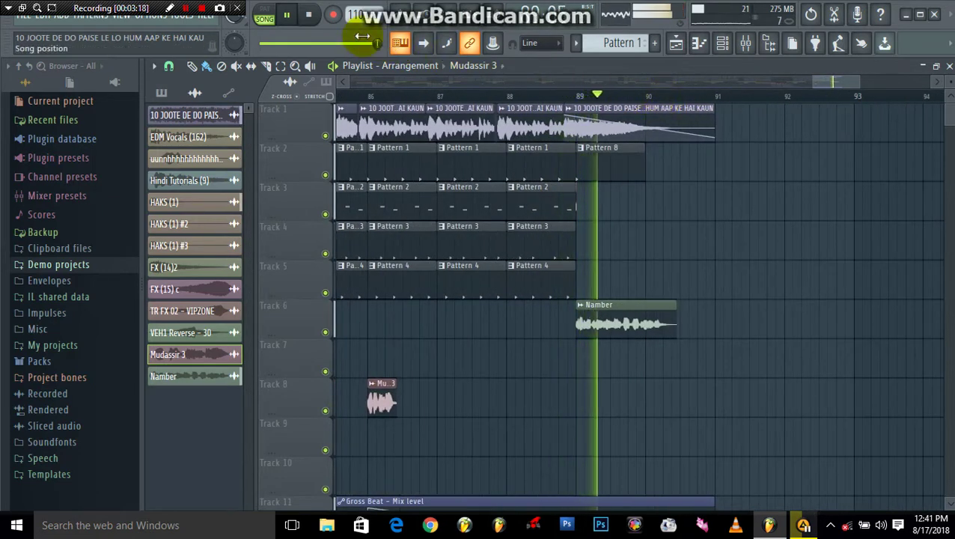
left_click(287, 15)
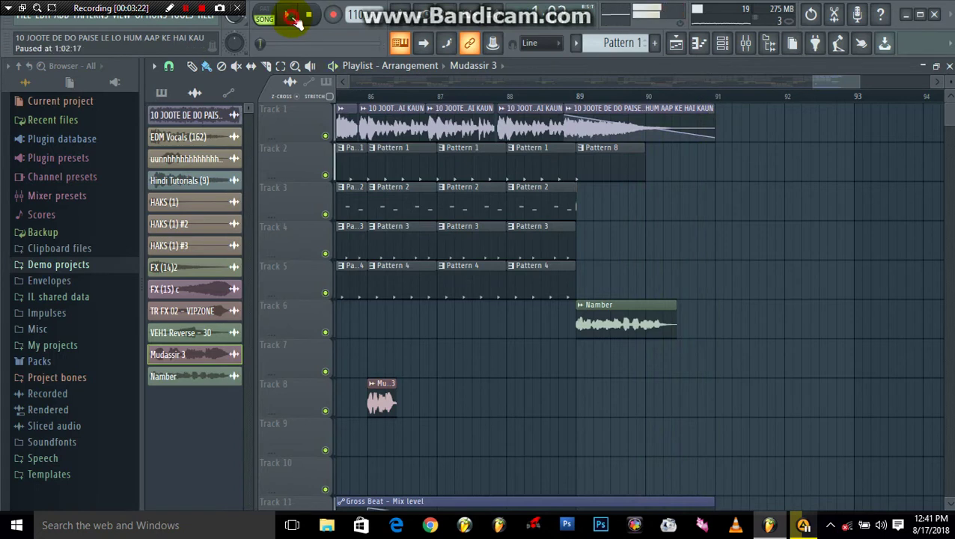
left_click(238, 8)
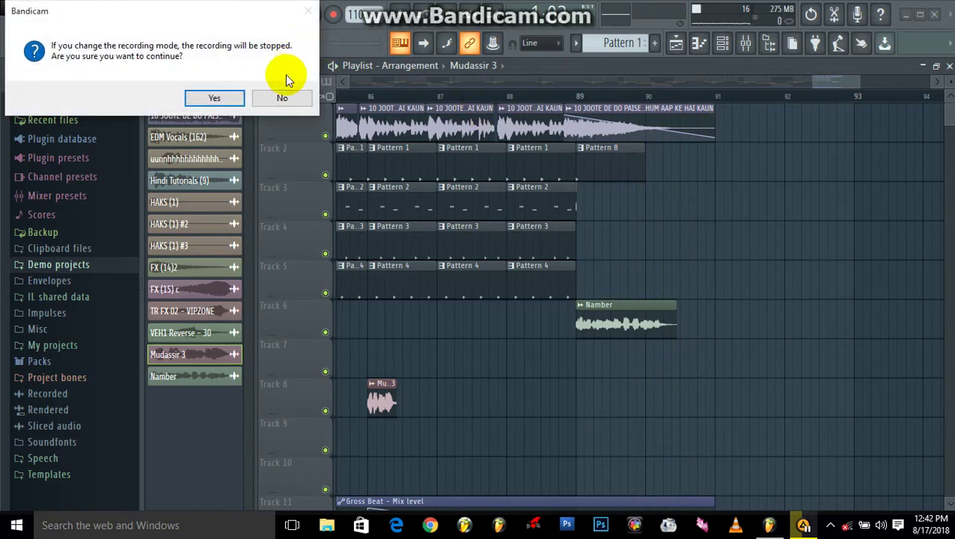